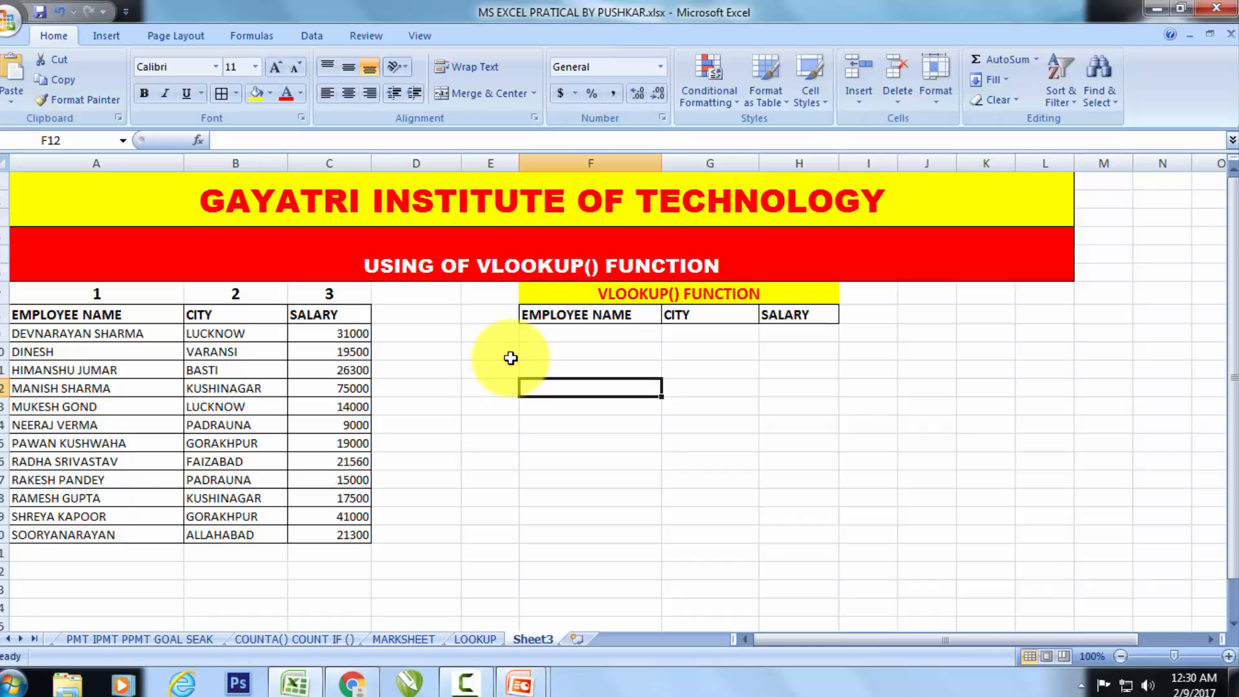
Examine the columns and rows of the employee table, including its name, city and salary columns and its header row.
click(262, 164)
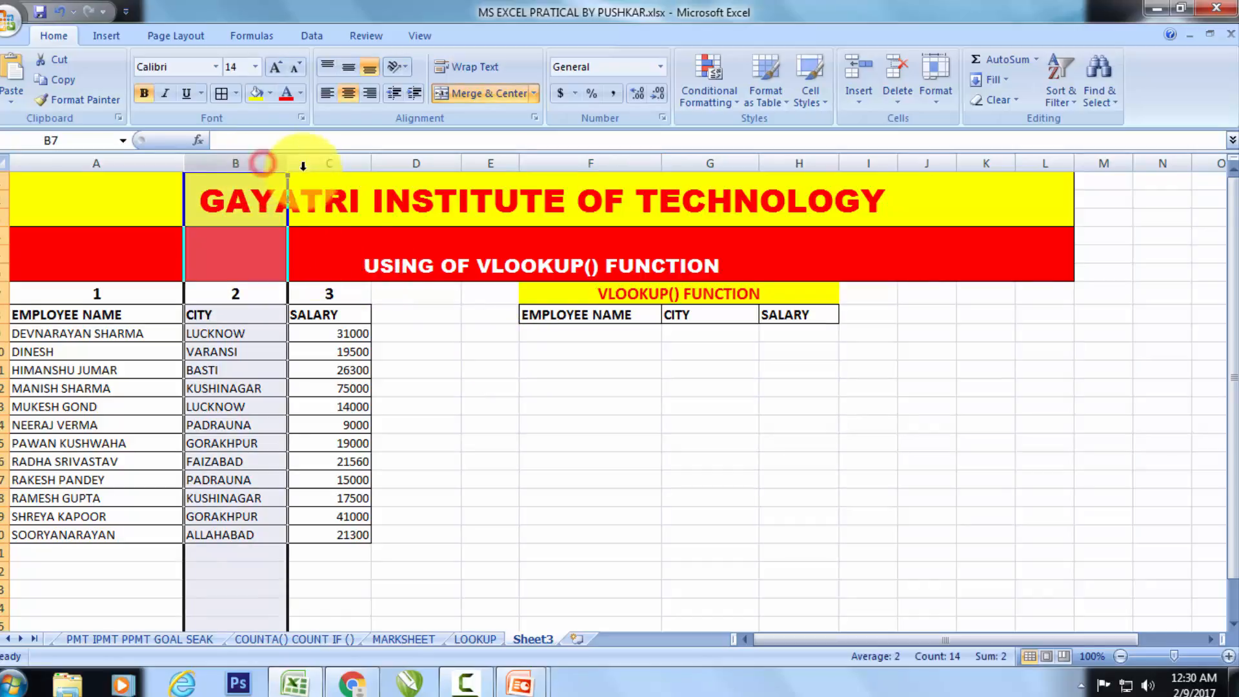
click(303, 165)
click(211, 163)
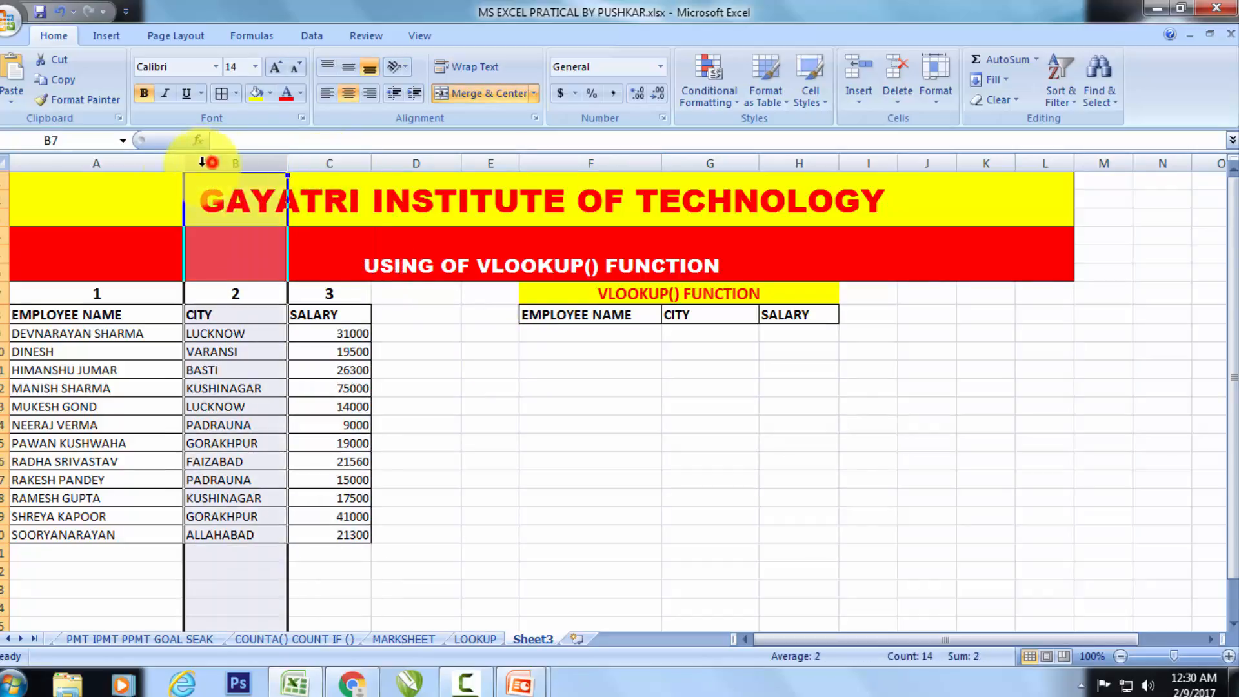
click(123, 163)
click(230, 162)
click(319, 162)
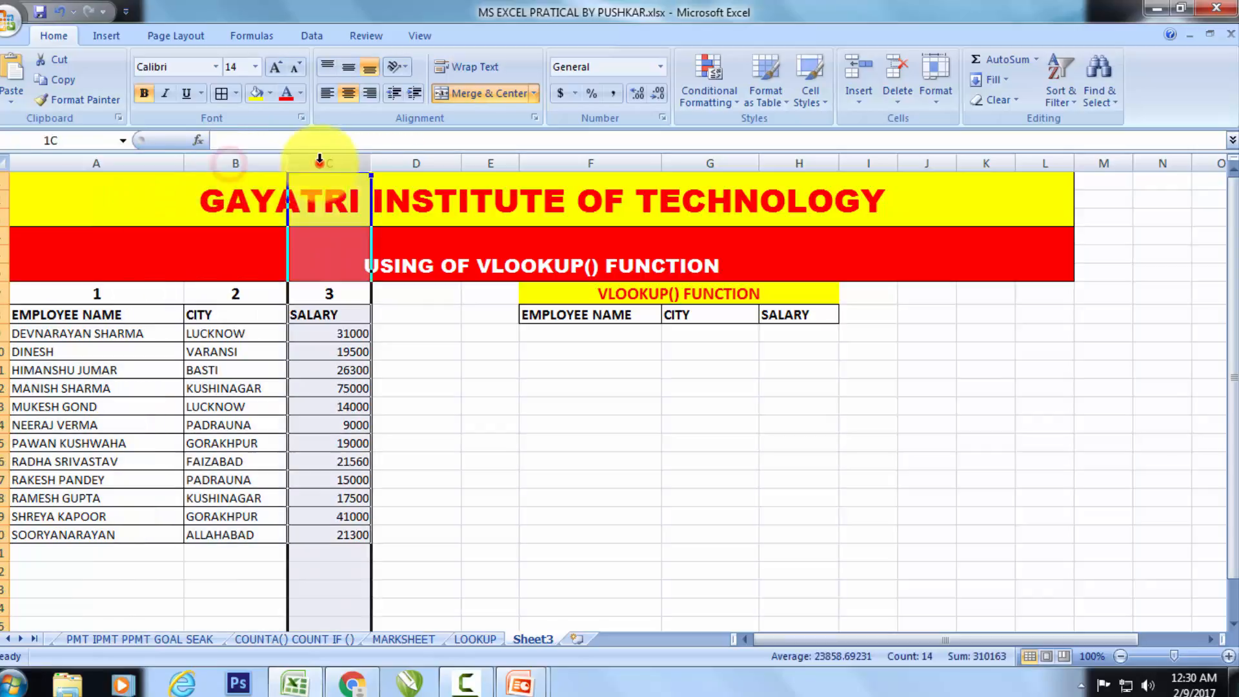
click(406, 162)
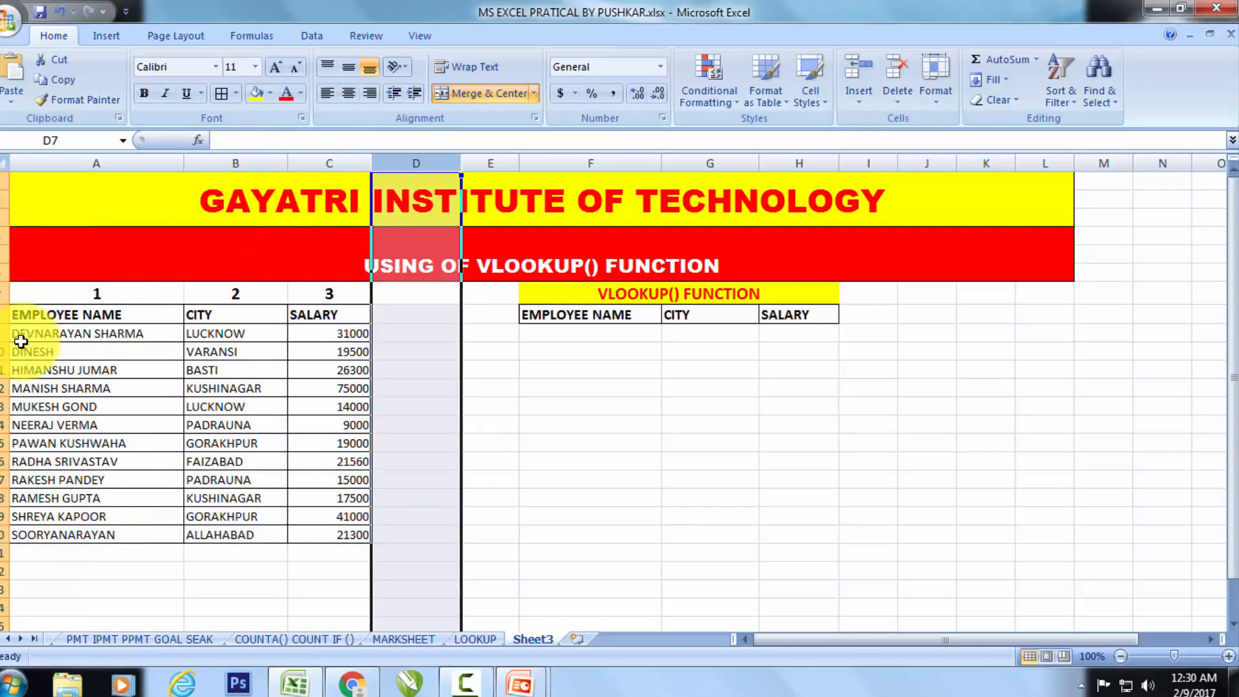
click(4, 315)
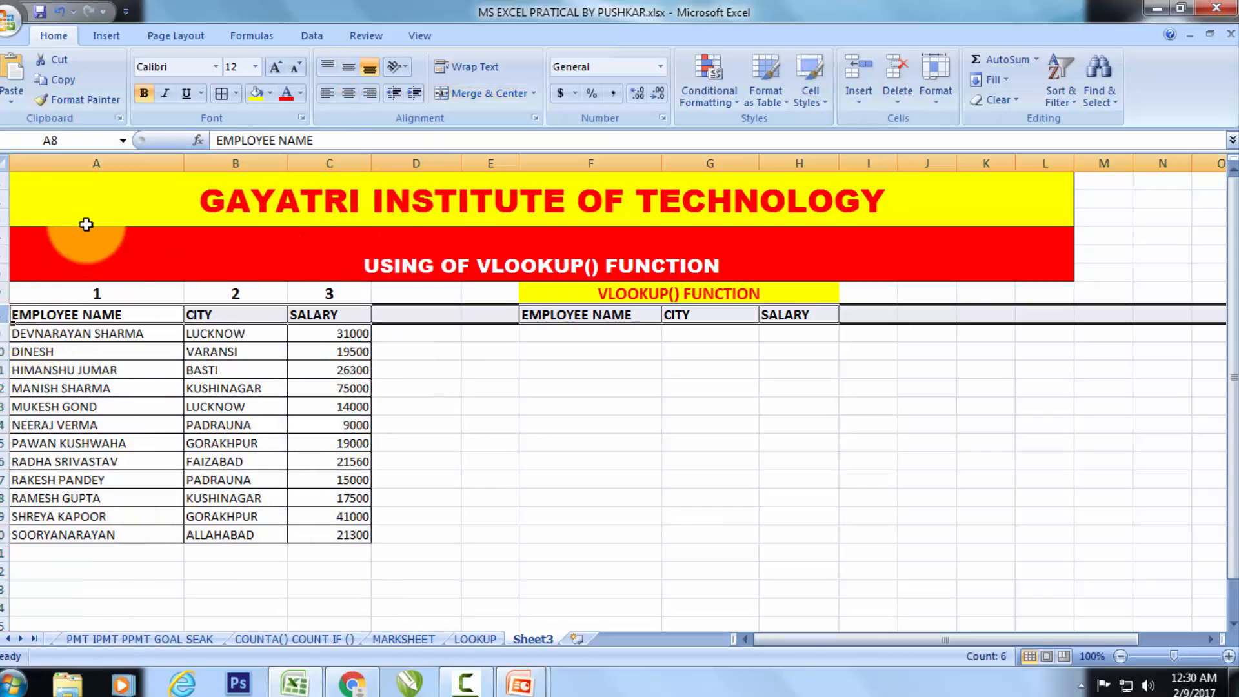
click(93, 163)
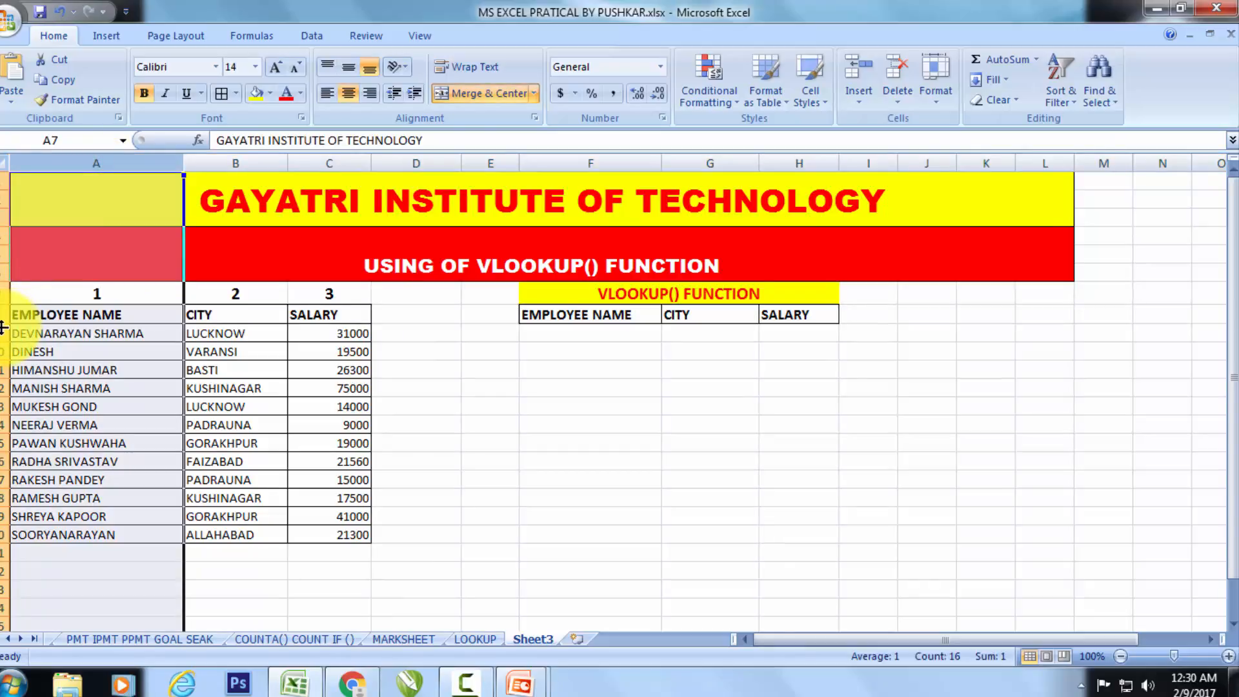
click(3, 331)
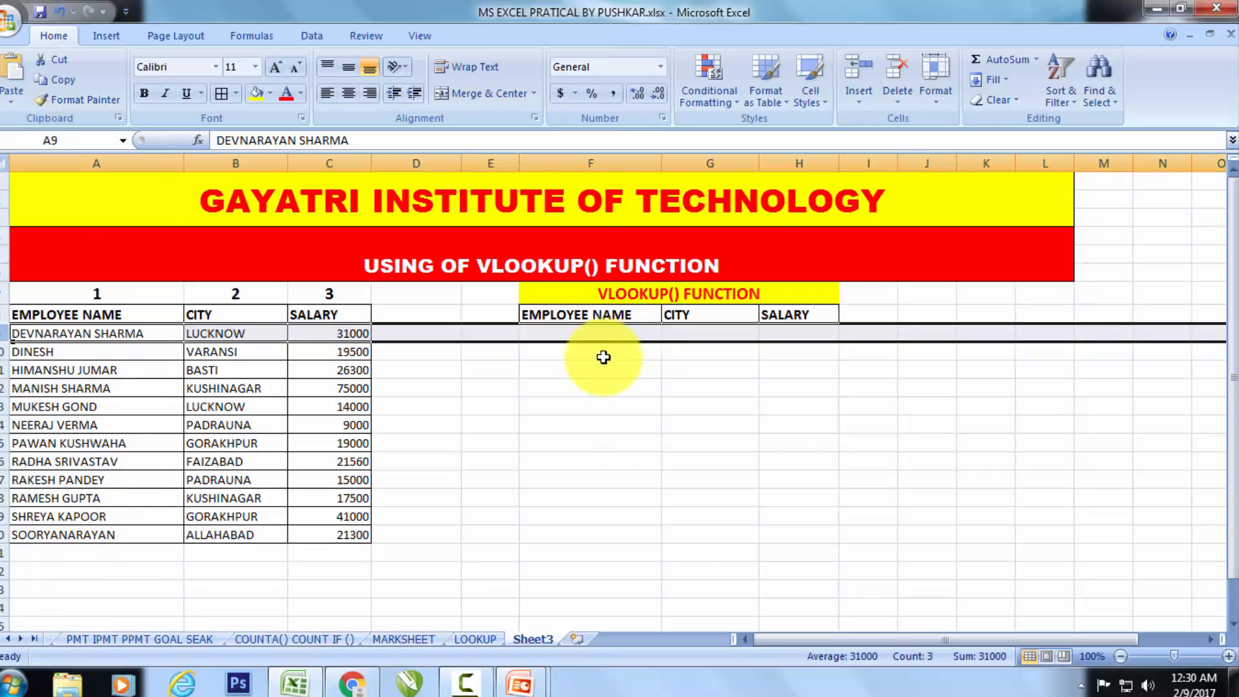
Enter the employee name listed in A10 into lookup cell F9.
click(599, 366)
click(576, 338)
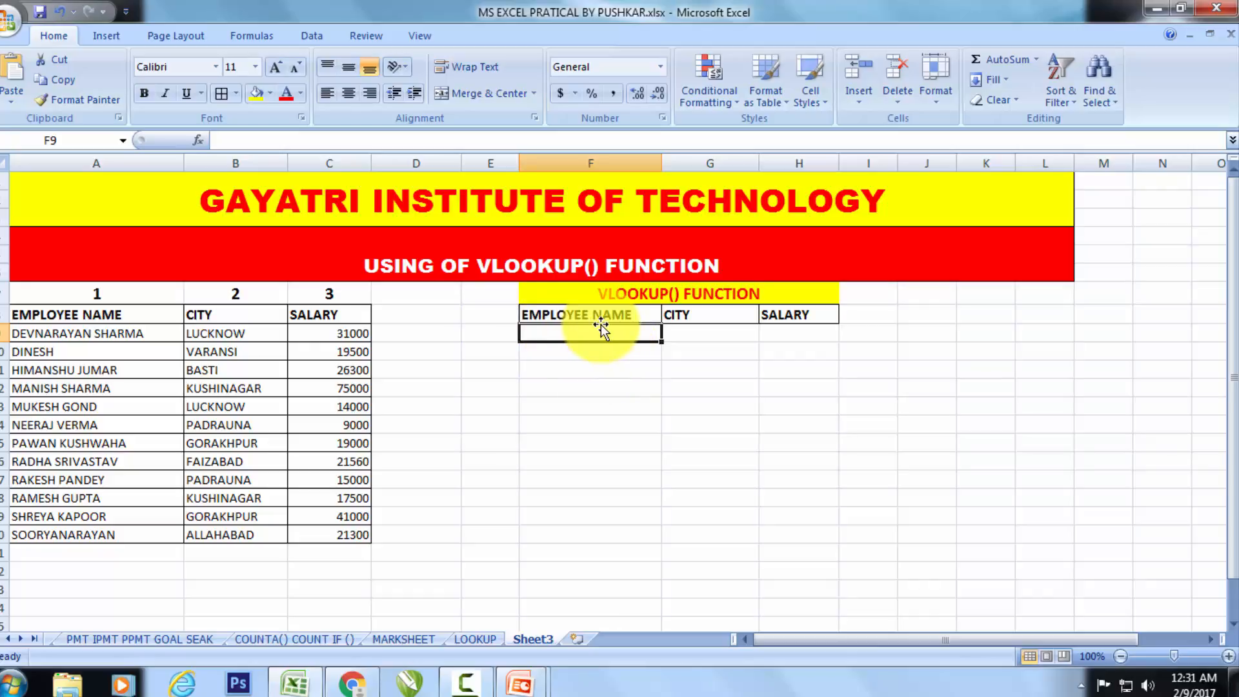
text(D)
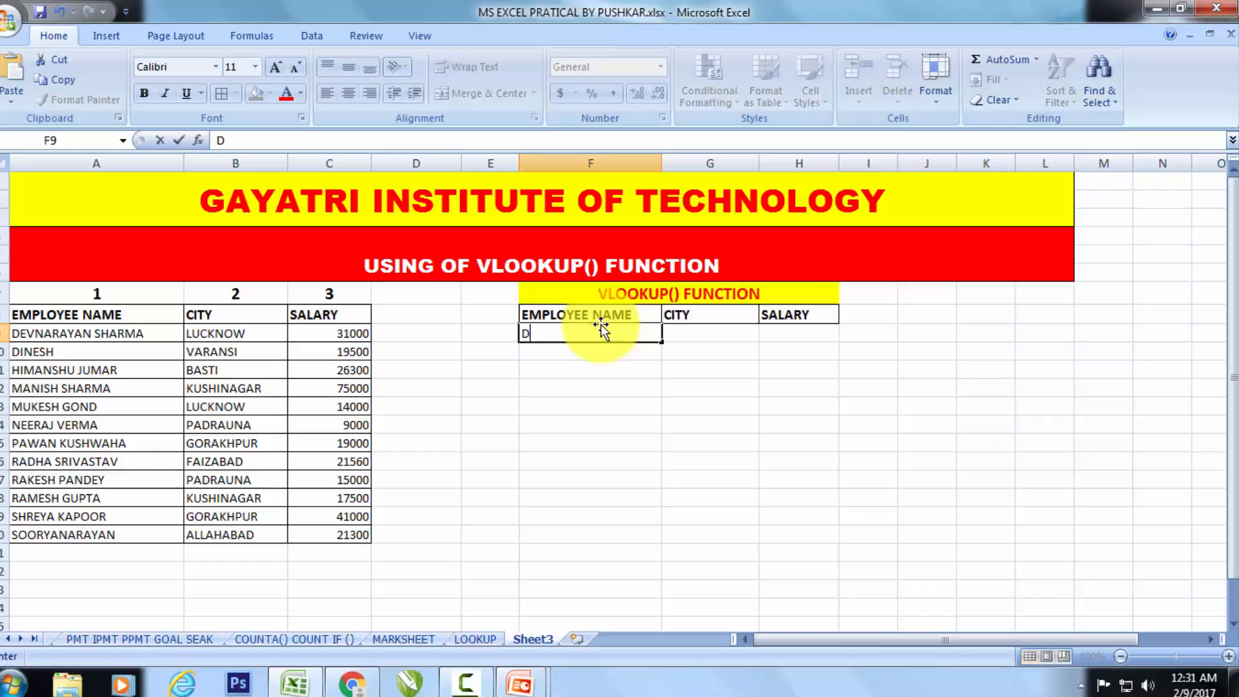
text(INESH)
Look up the employee's city in G9 with the formula =VLOOKUP(F9,A8:C20,2,1).
click(738, 335)
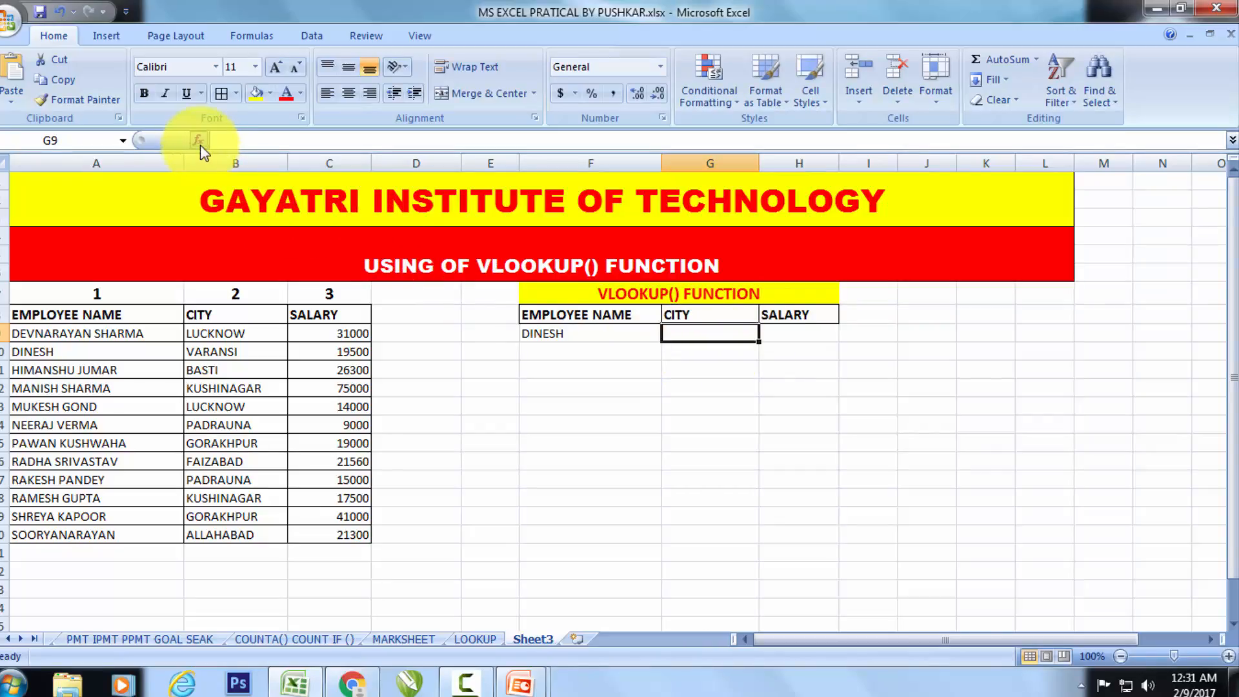
text(=)
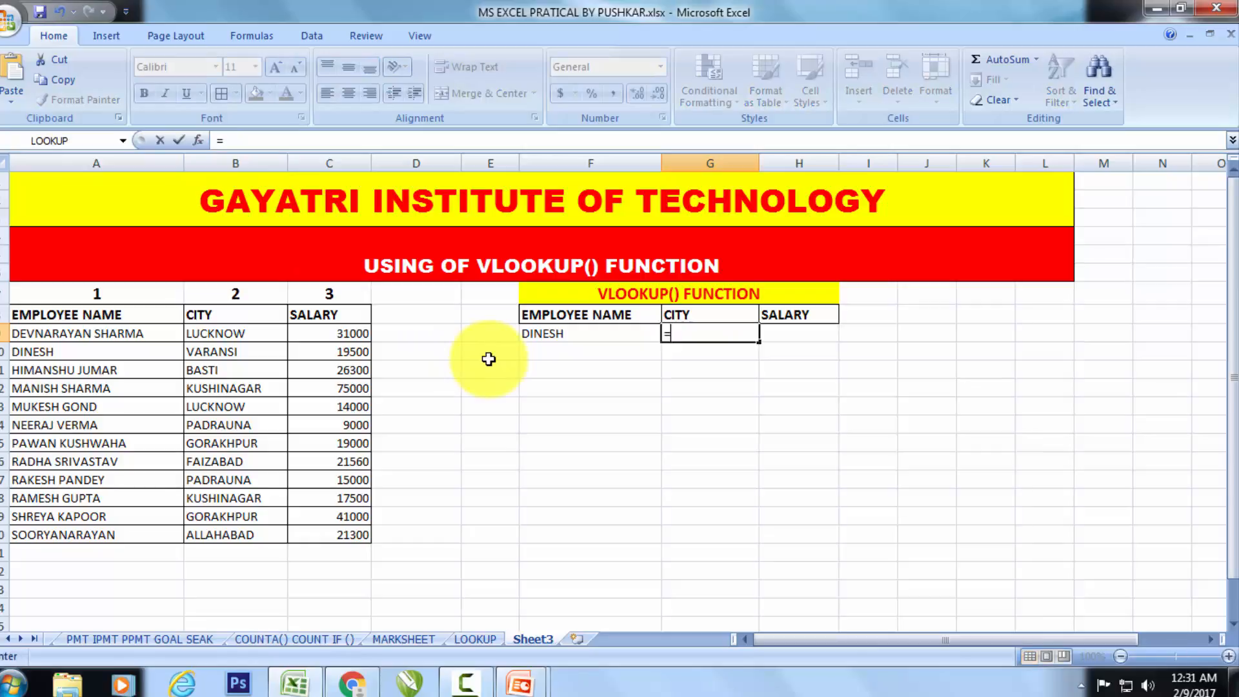
text(VLOOK)
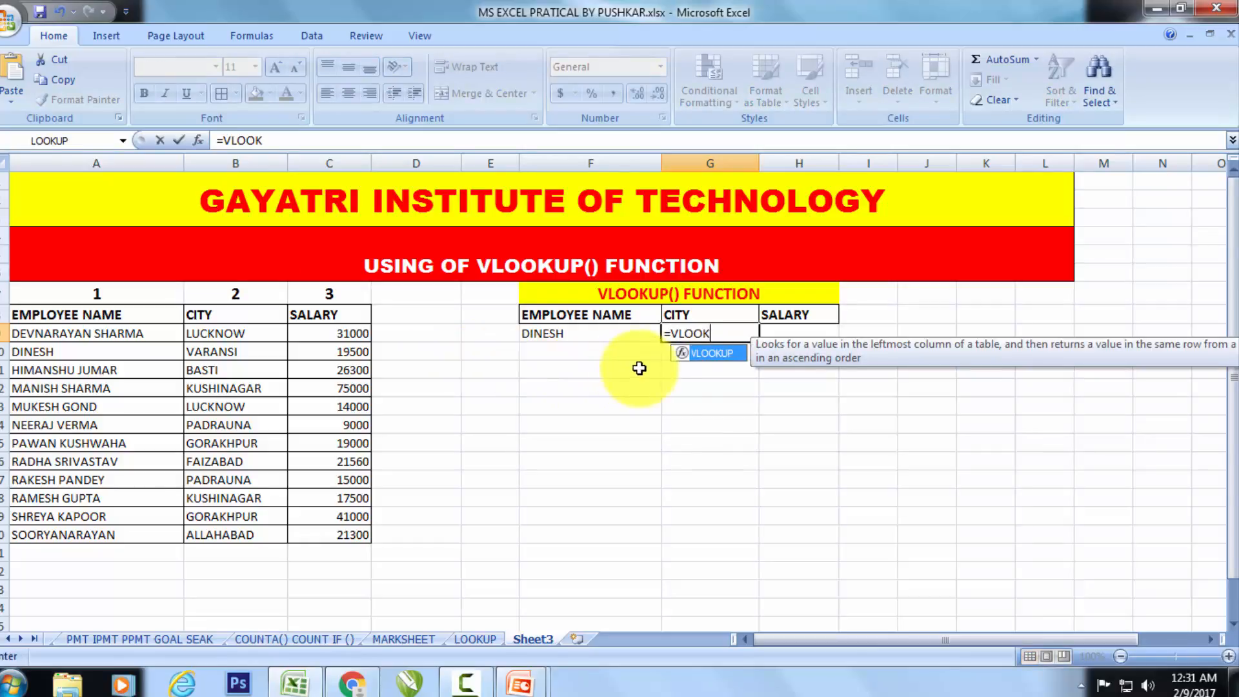
double_click(713, 355)
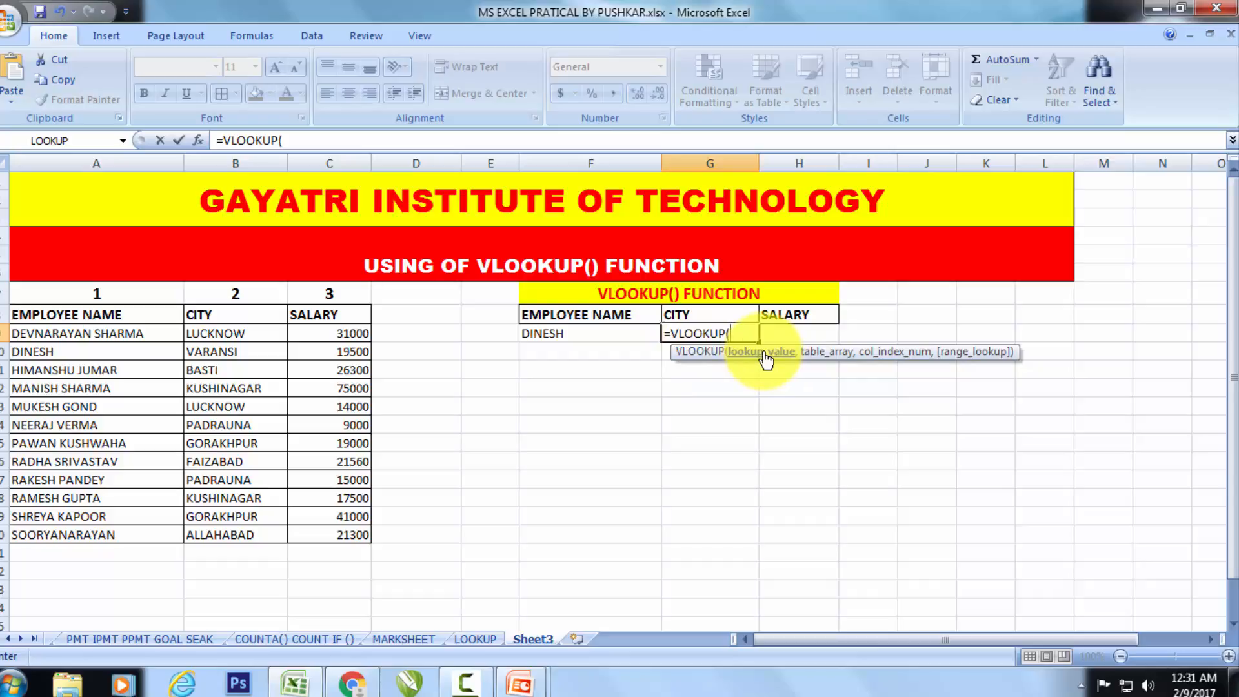
click(557, 339)
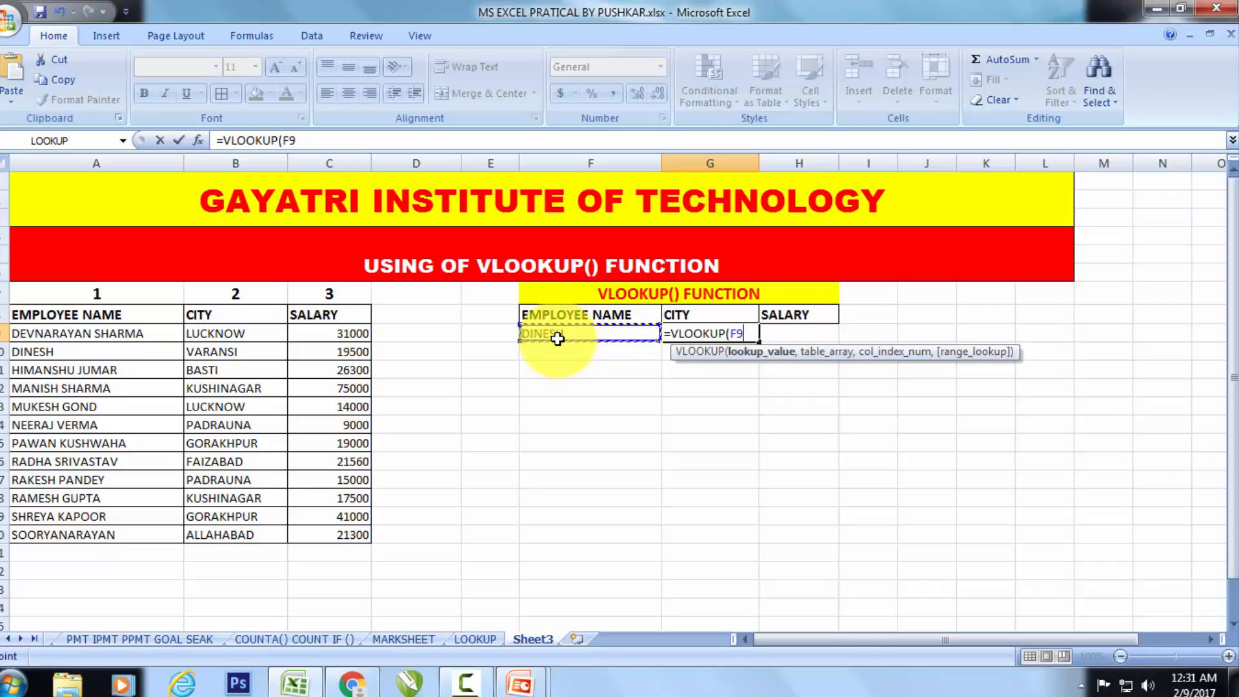
text(,)
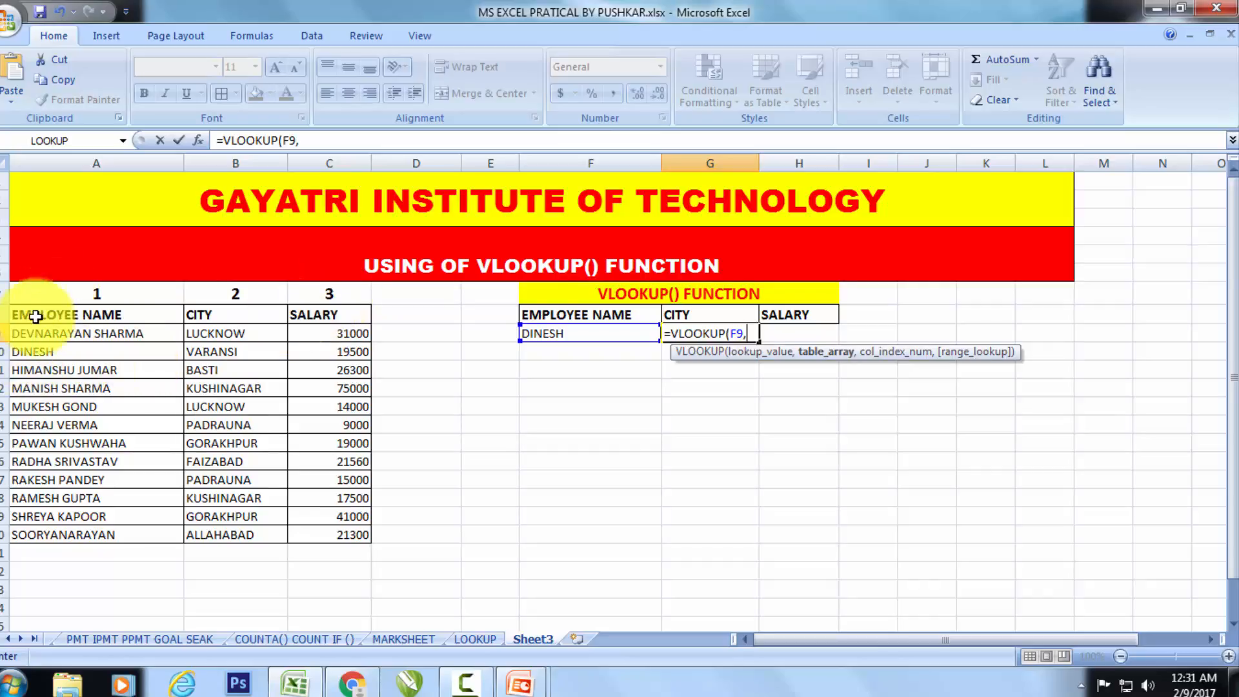
drag(26, 317, 350, 536)
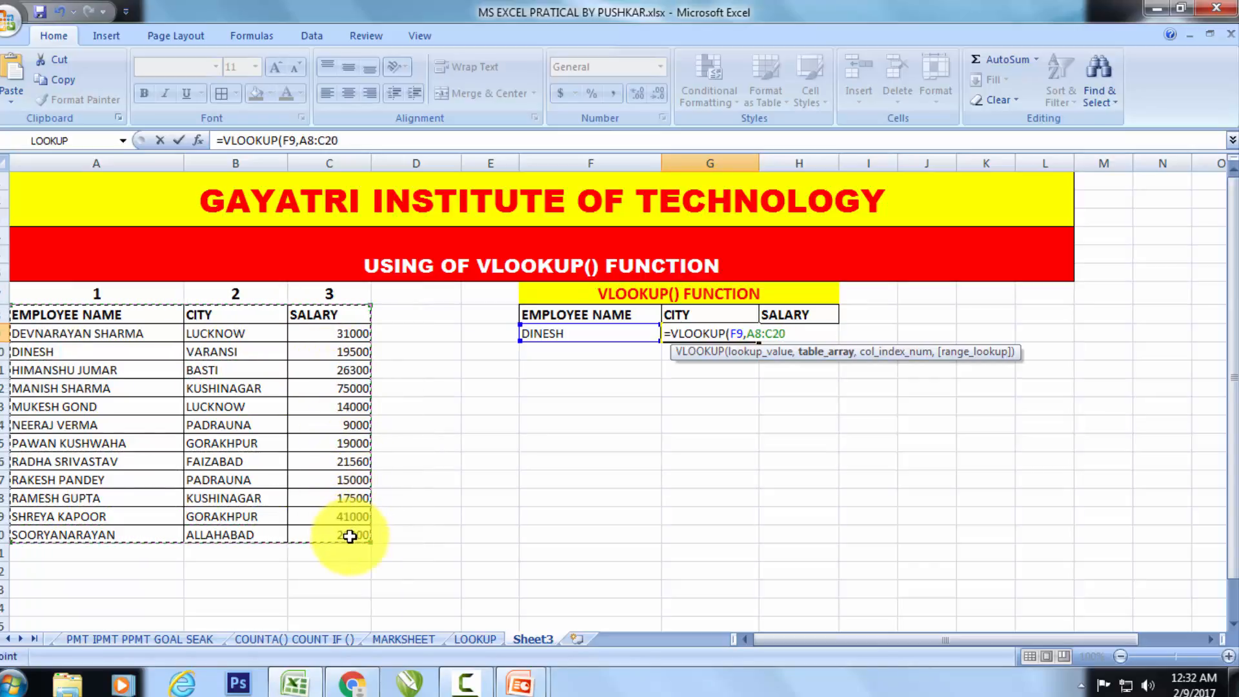
text(,)
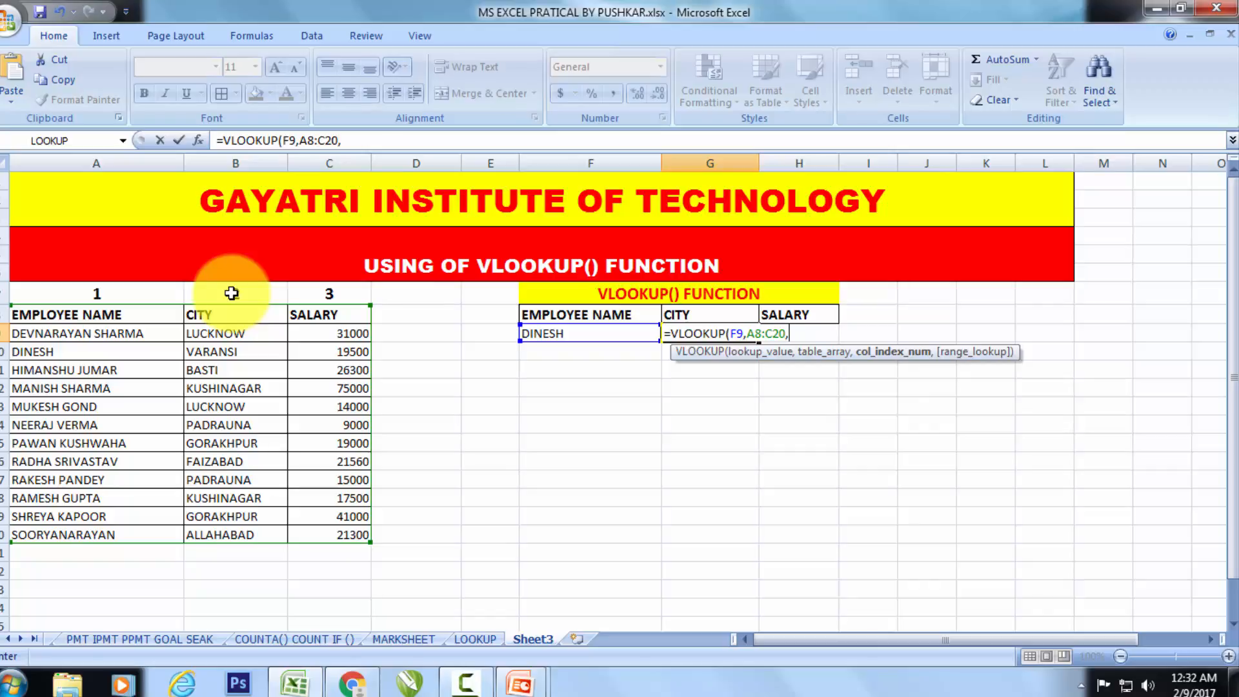
text(2,)
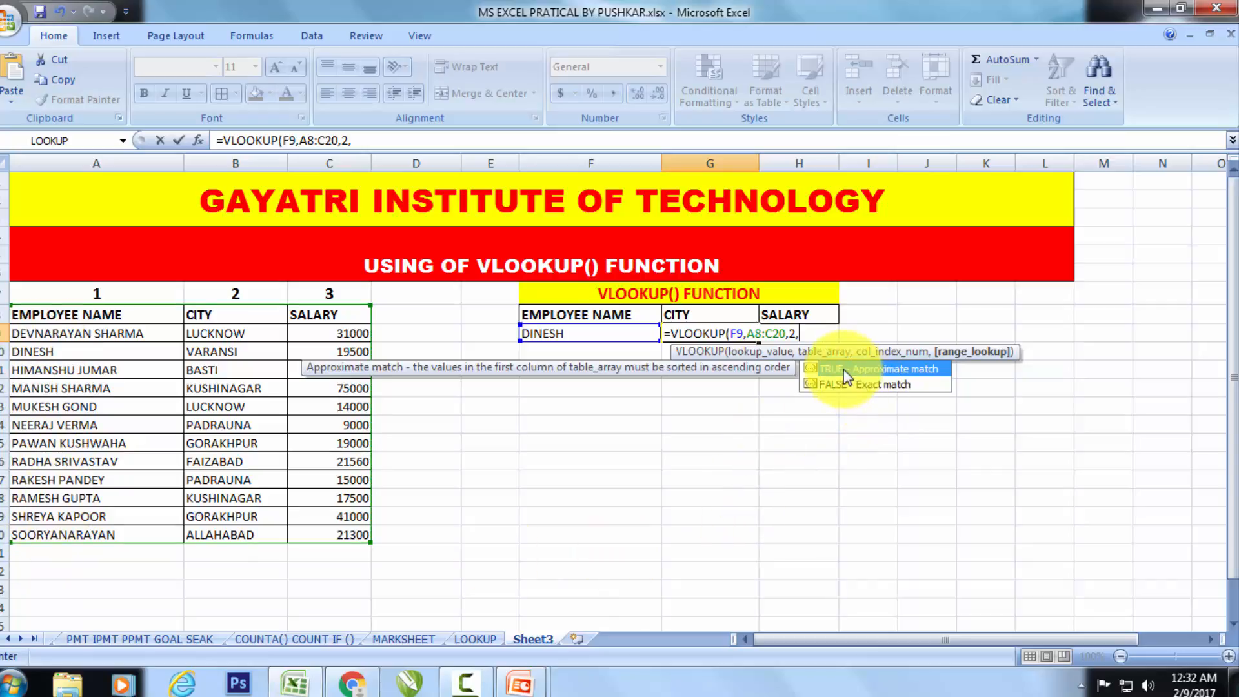
text(1))
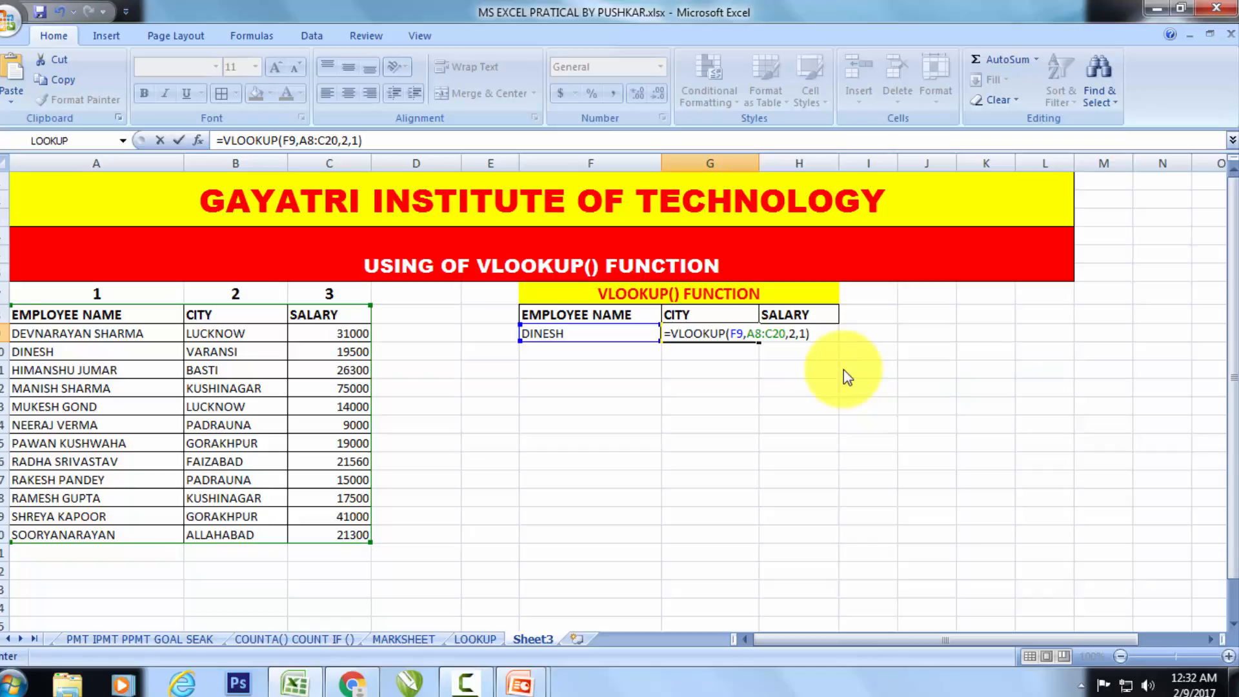
key(Return)
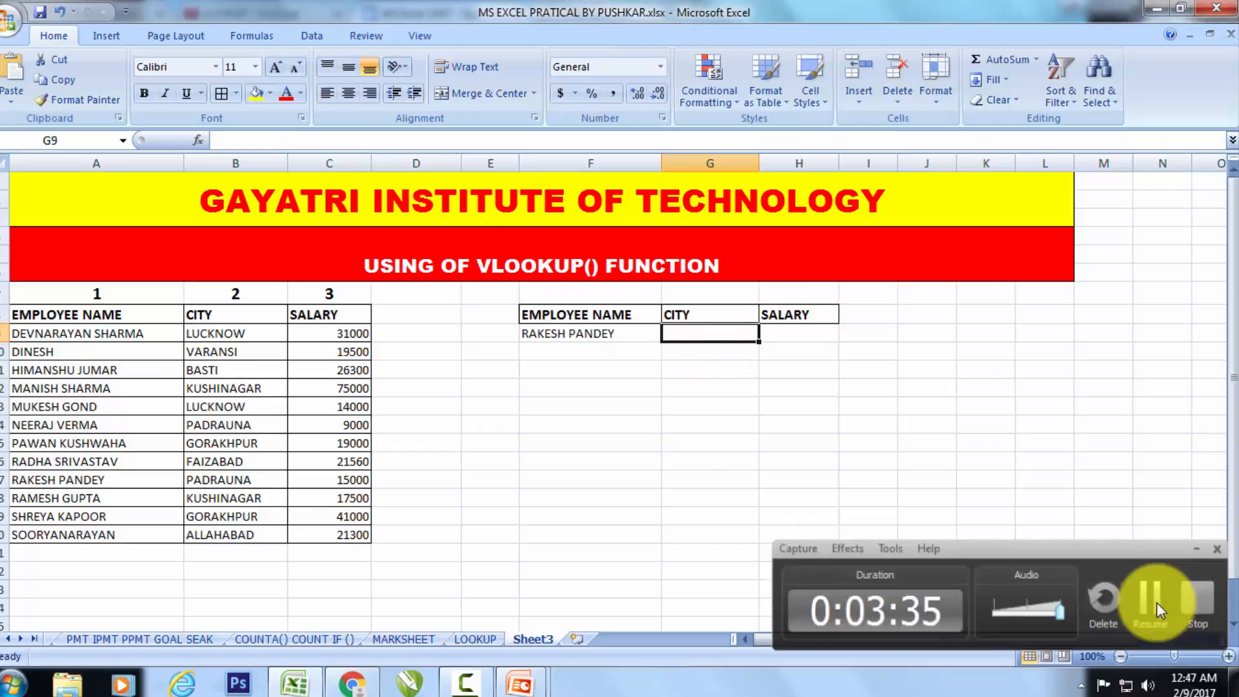
Start a VLOOKUP formula in the empty CITY cell G9, using F9 as the lookup value.
click(700, 333)
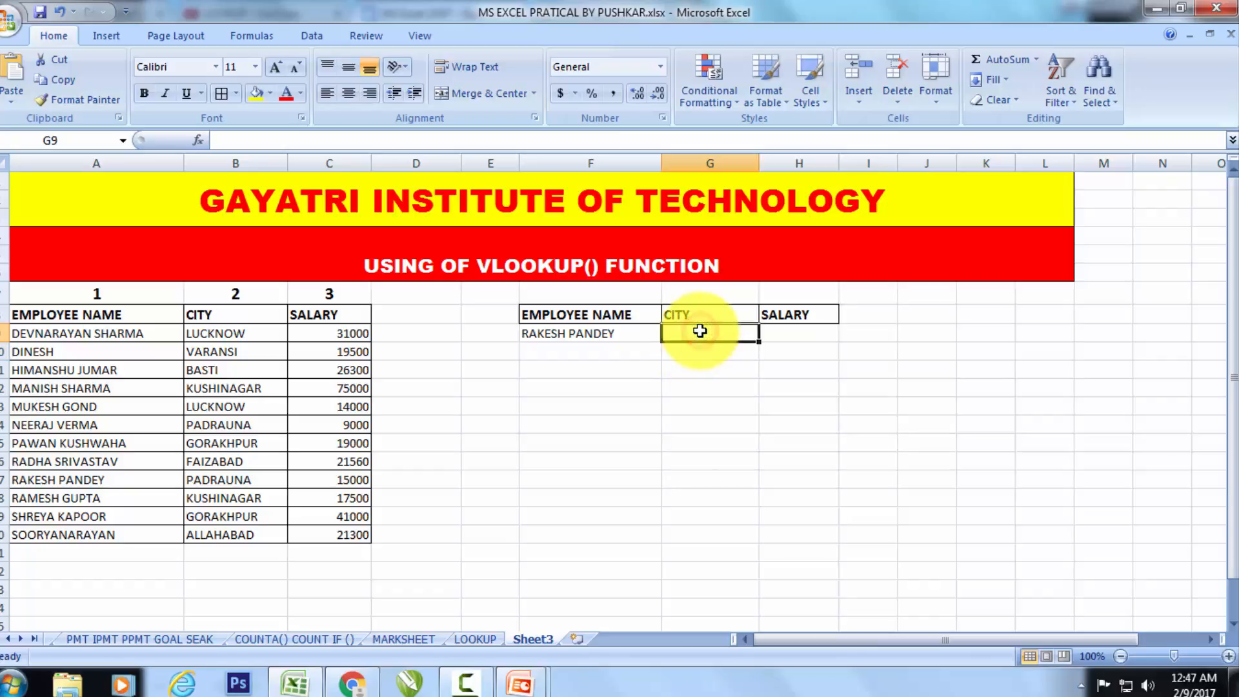
text(=V)
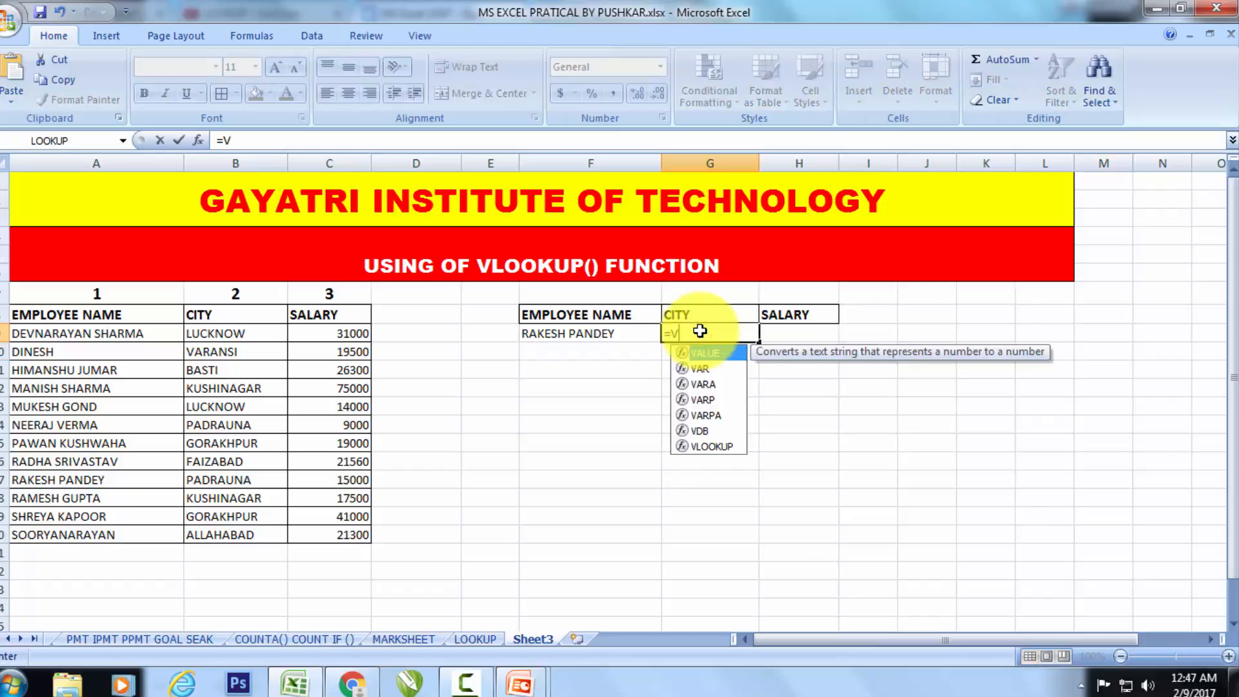
text(OOL)
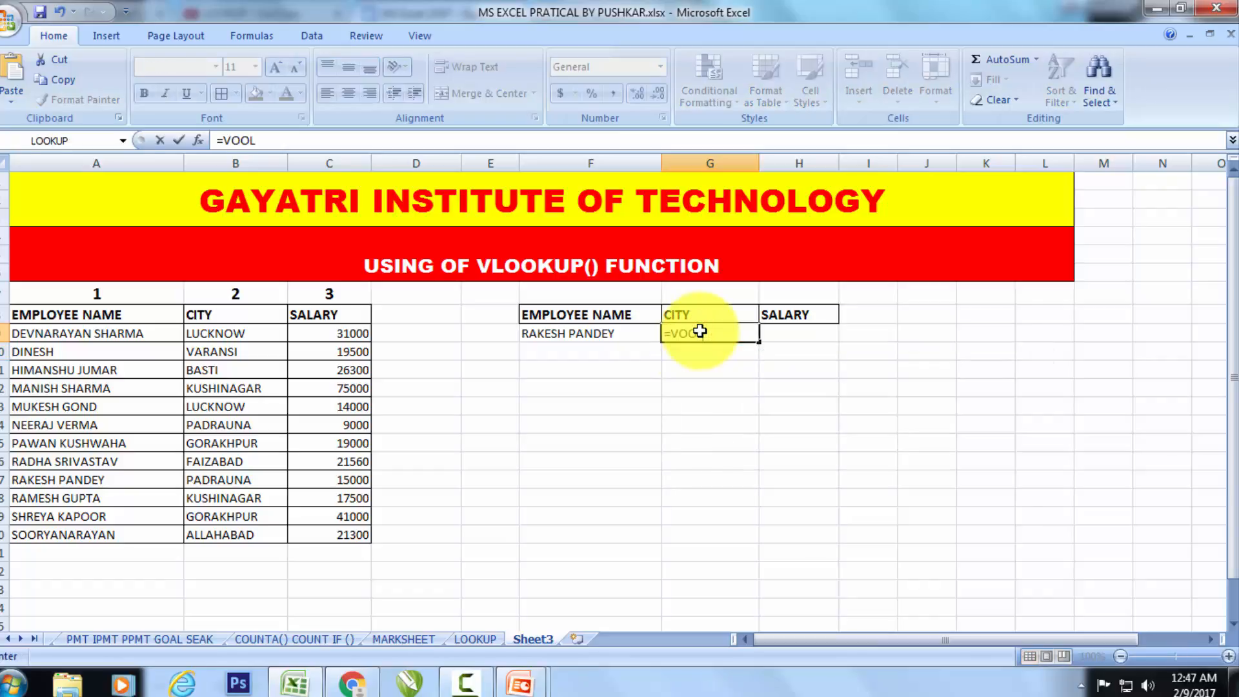
text(UP)
key(BackSpace)
key(BackSpace)
key(BackSpace)
key(BackSpace)
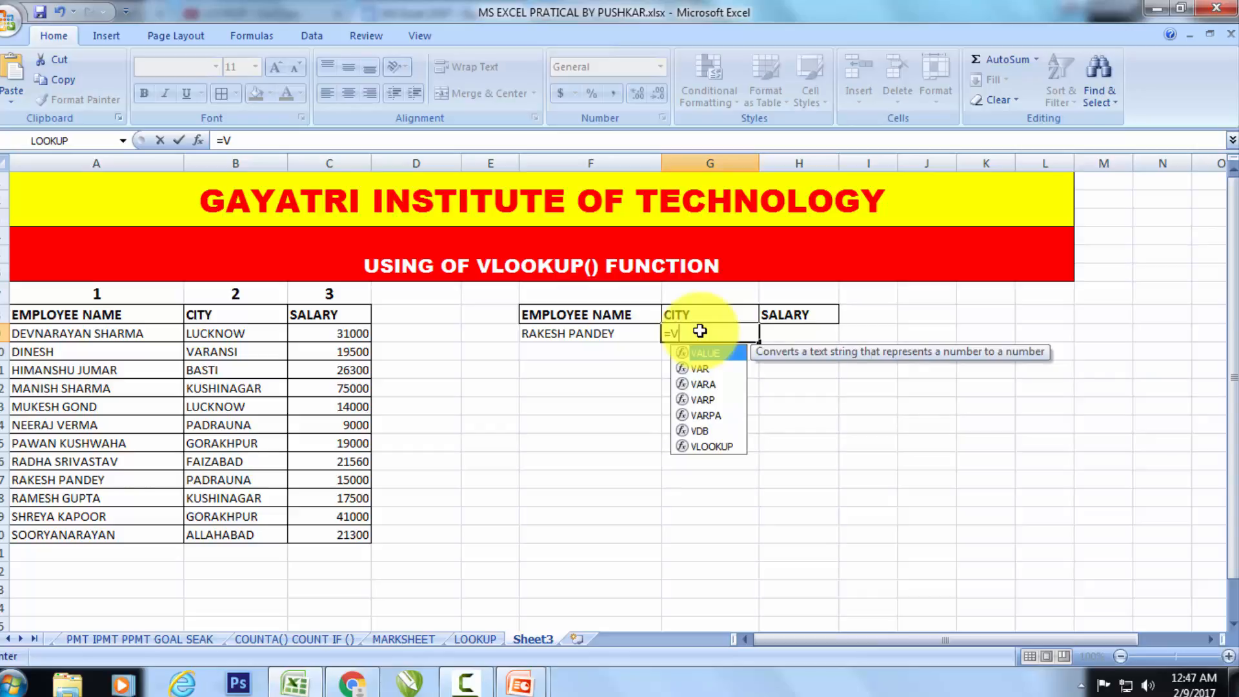
text(LOO)
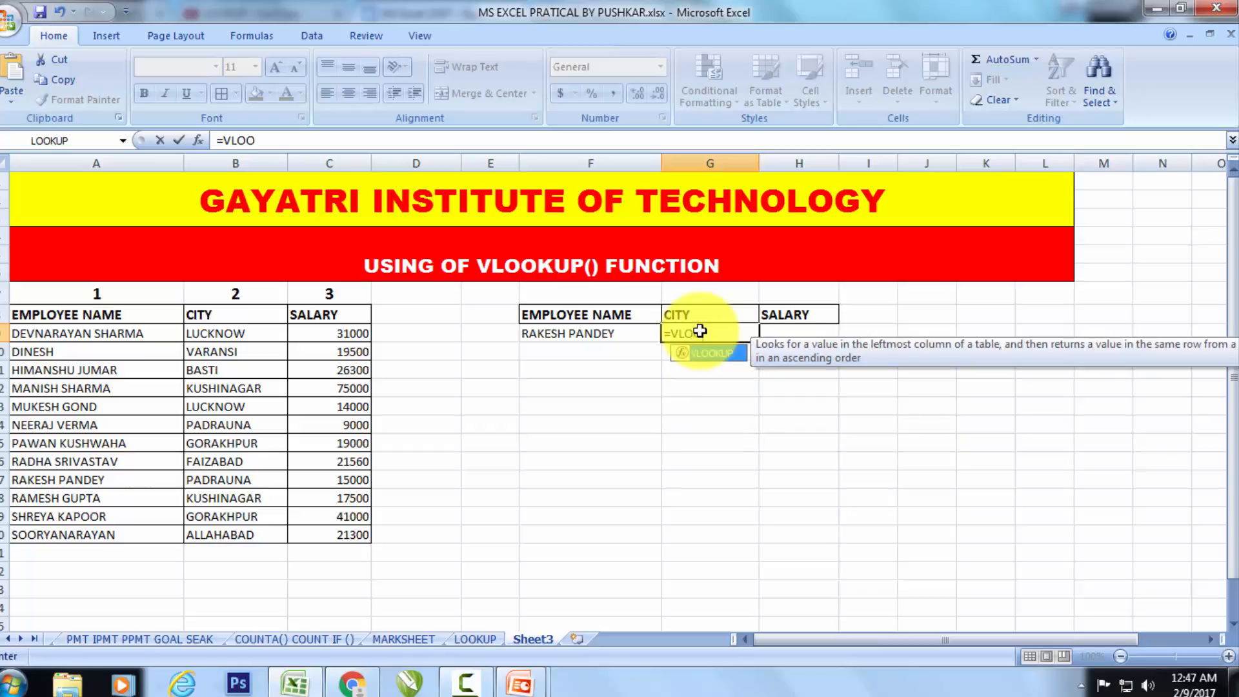
double_click(712, 354)
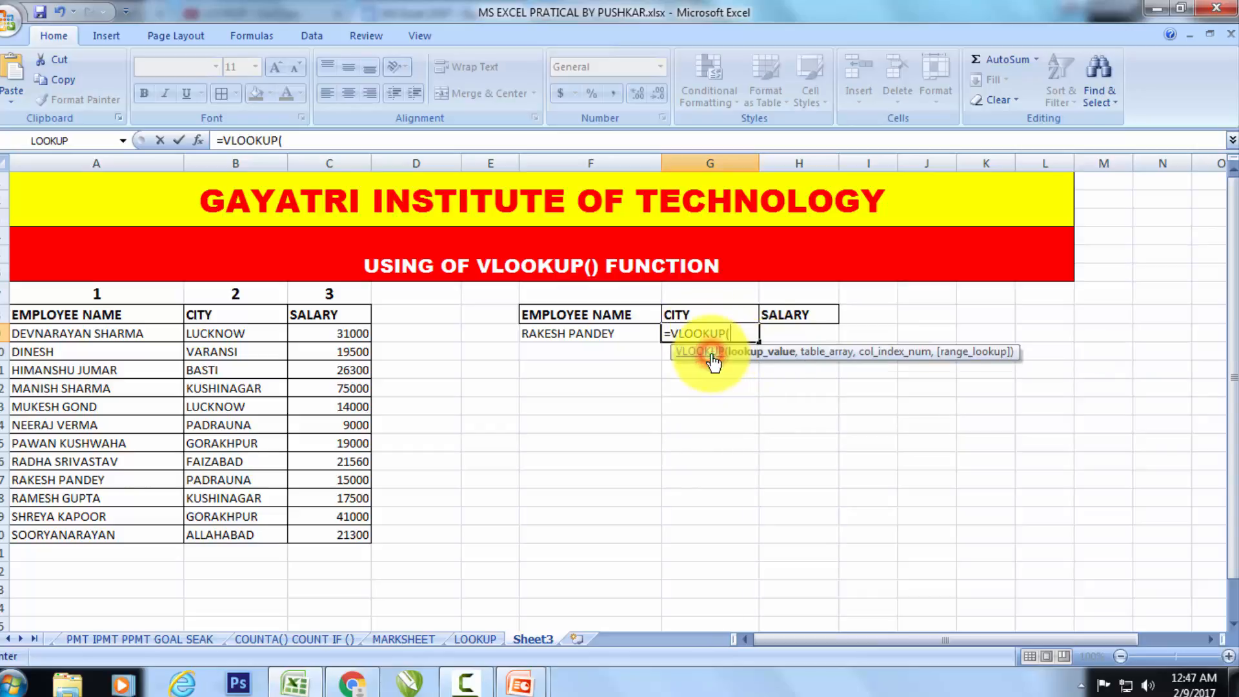
click(600, 340)
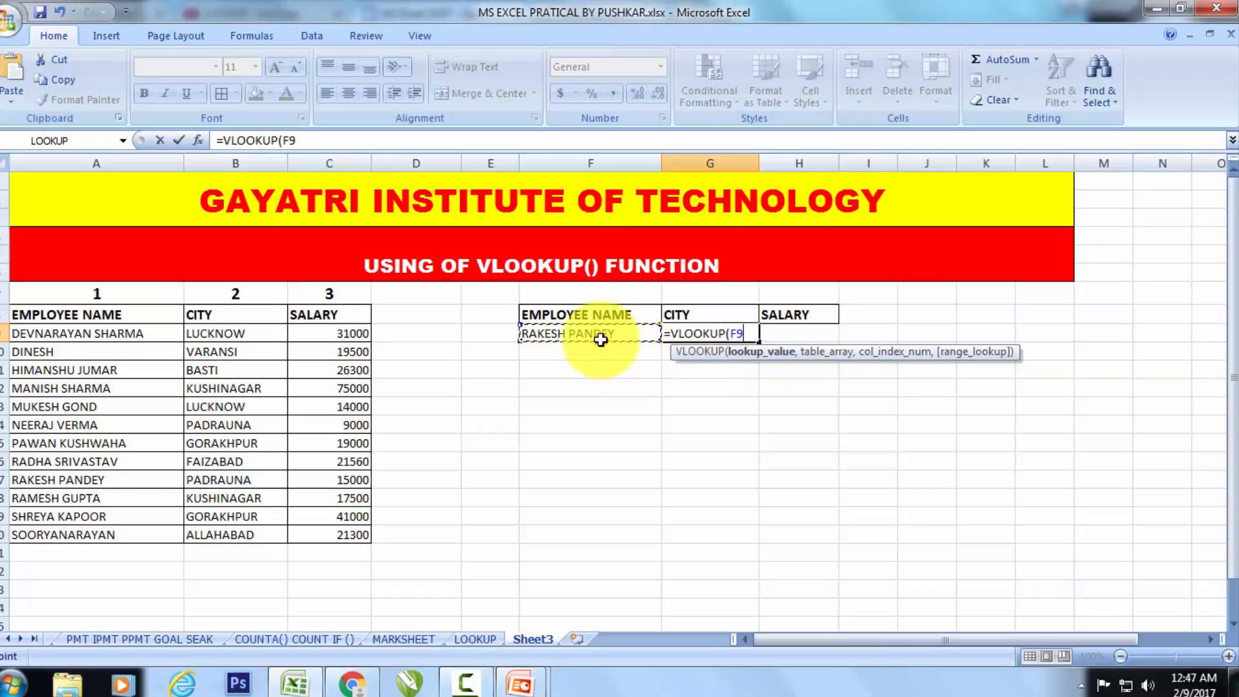
text(,)
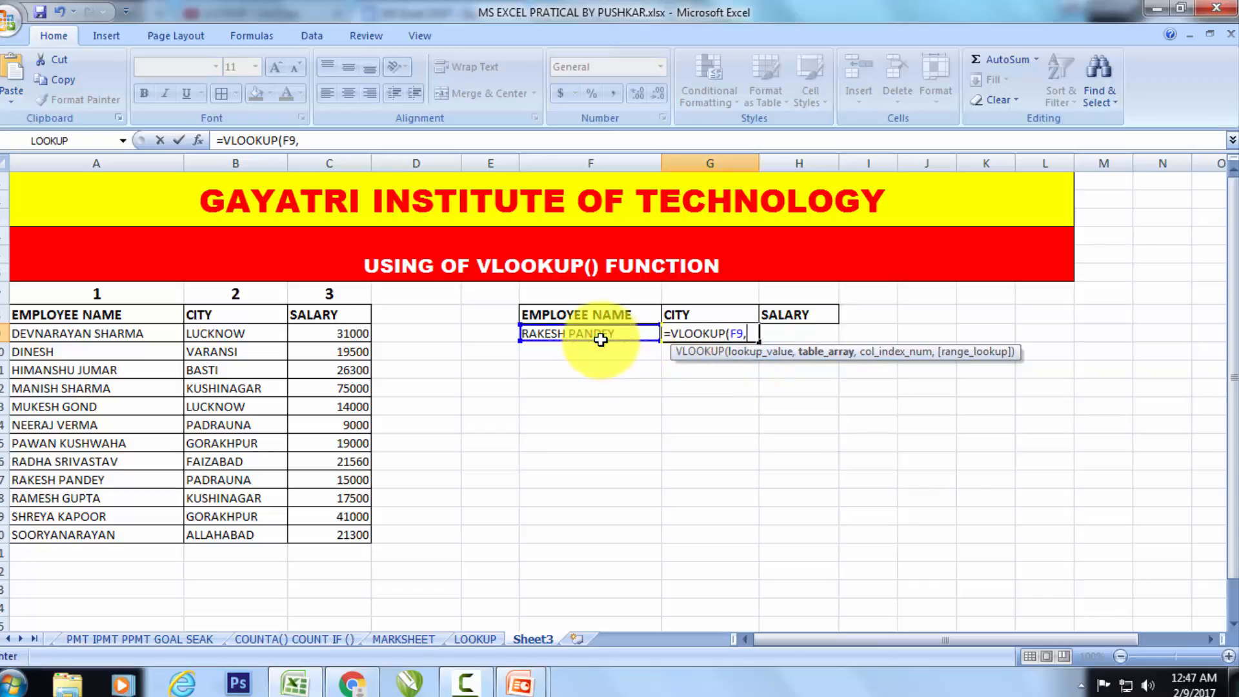
Complete the G9 VLOOKUP with table array A8:C20, column index 2 and range lookup 1.
click(36, 317)
drag(36, 317, 342, 533)
text(,)
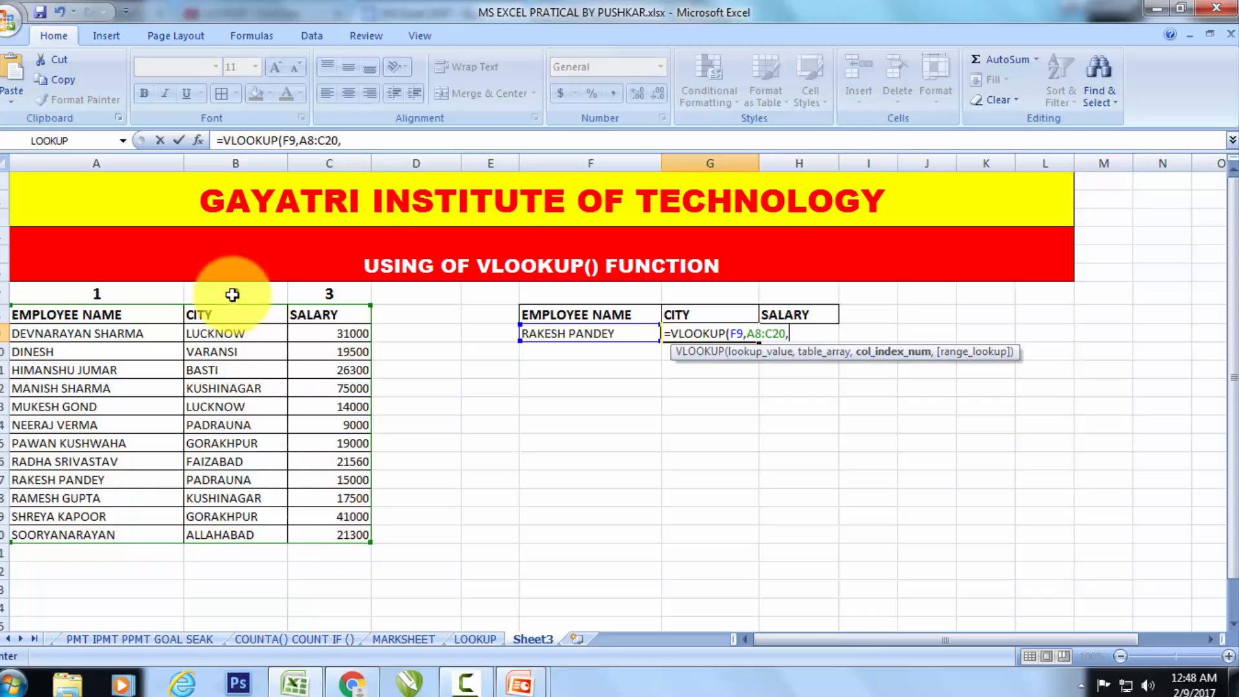
text(2)
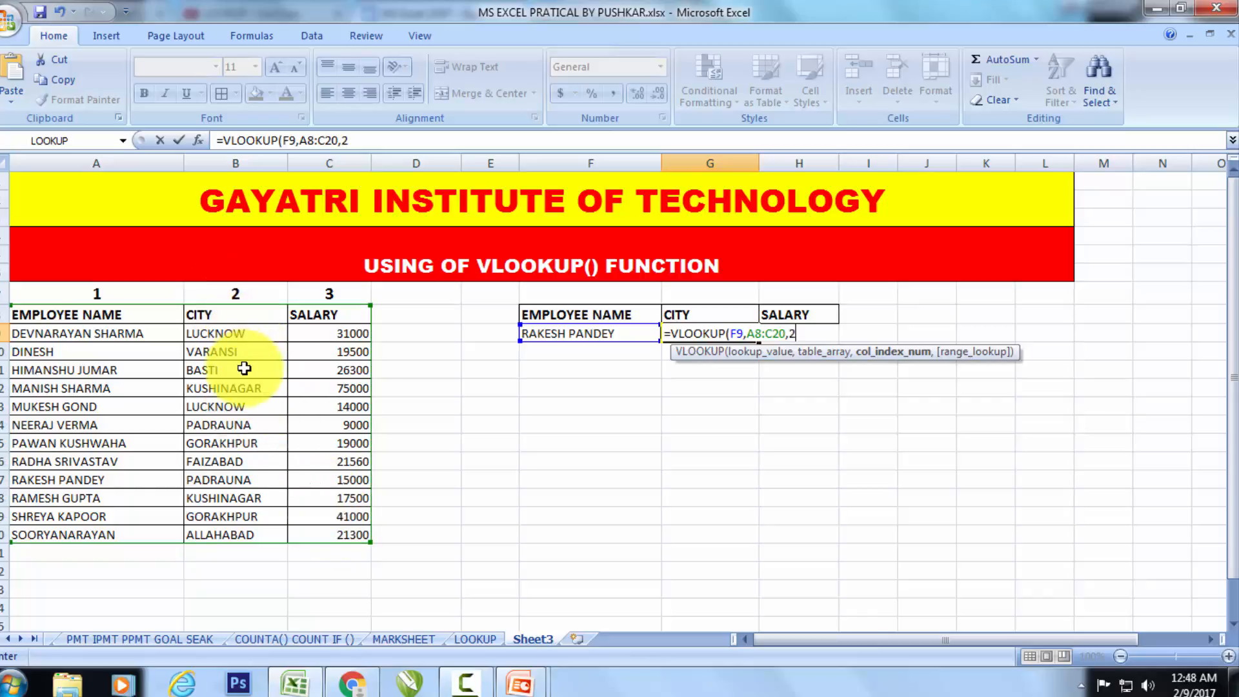
text(,)
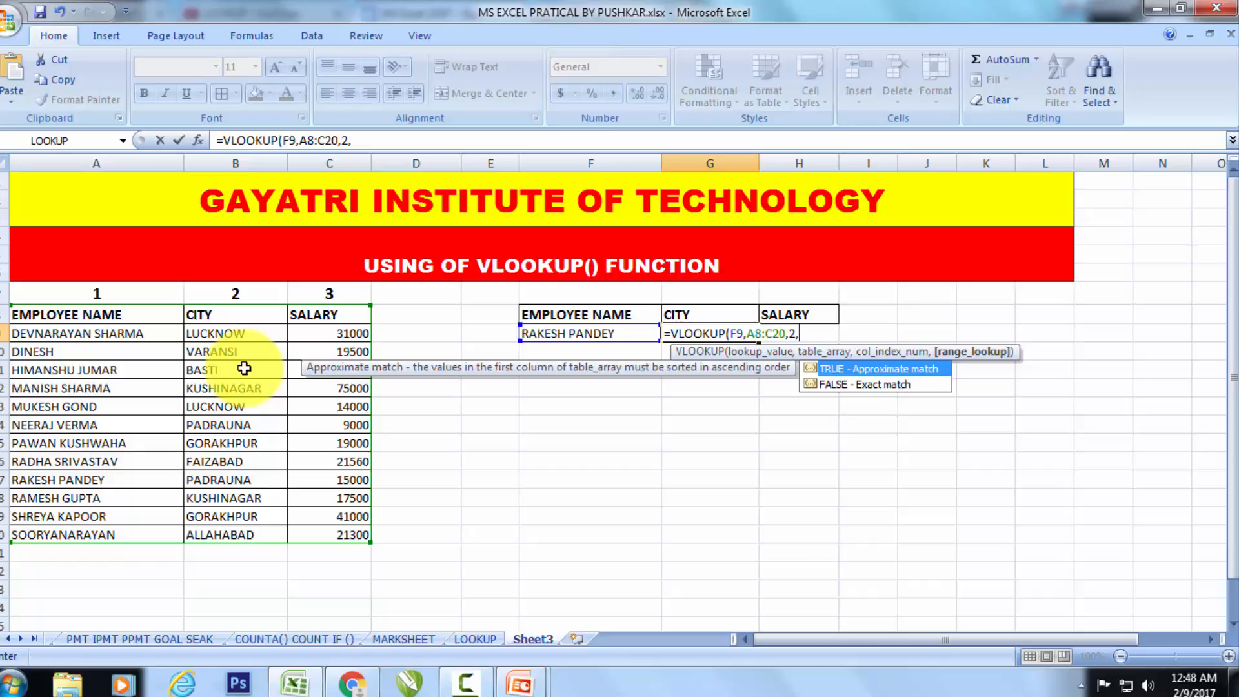
text(1)
key(Return)
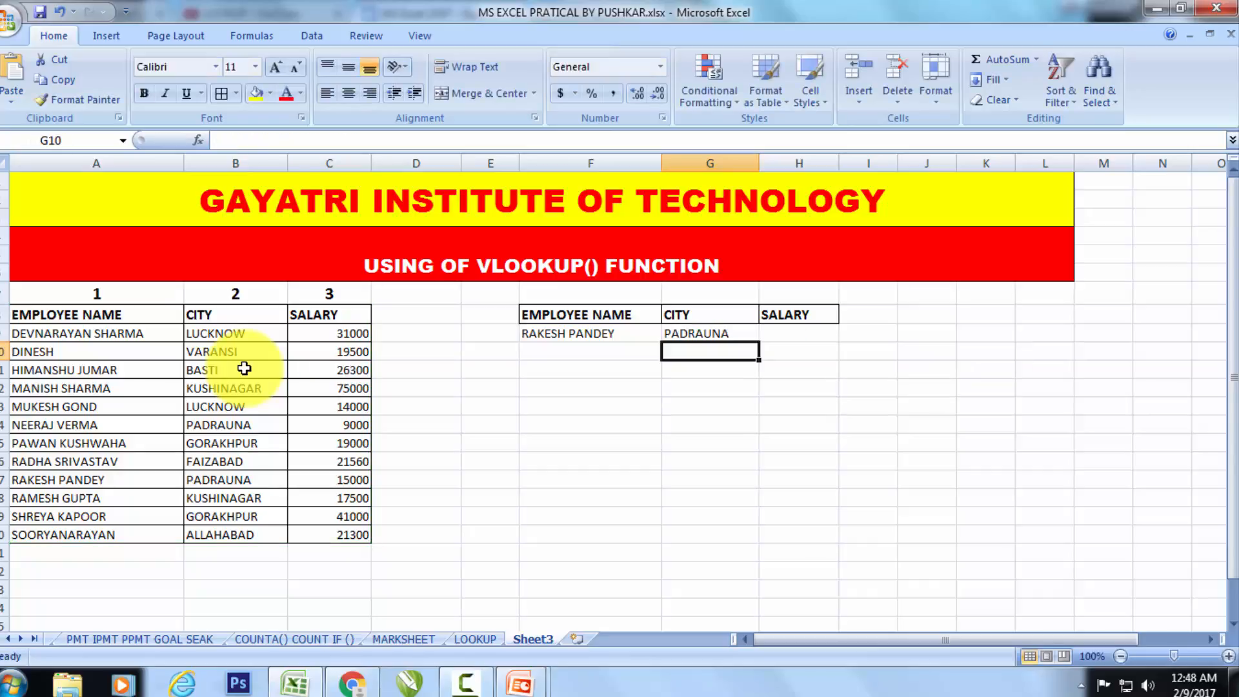
click(711, 335)
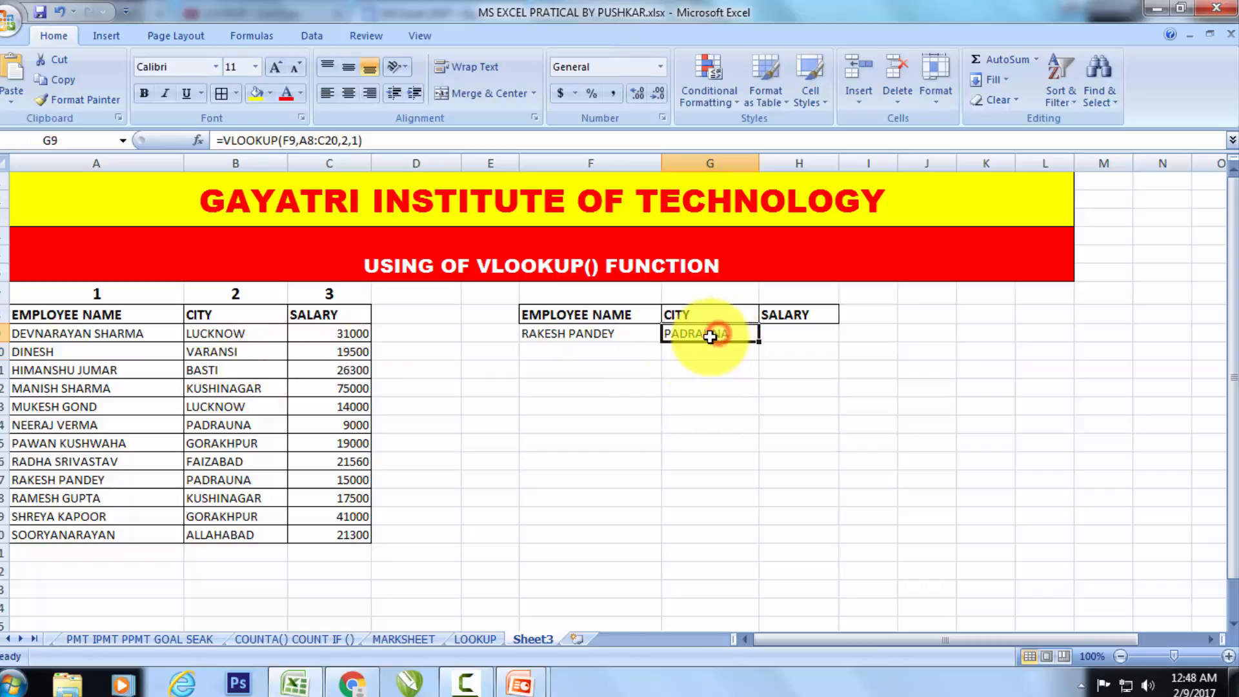
Look up the employee's salary in H9 with the formula =VLOOKUP(F9,A8:C20,3,1).
click(790, 331)
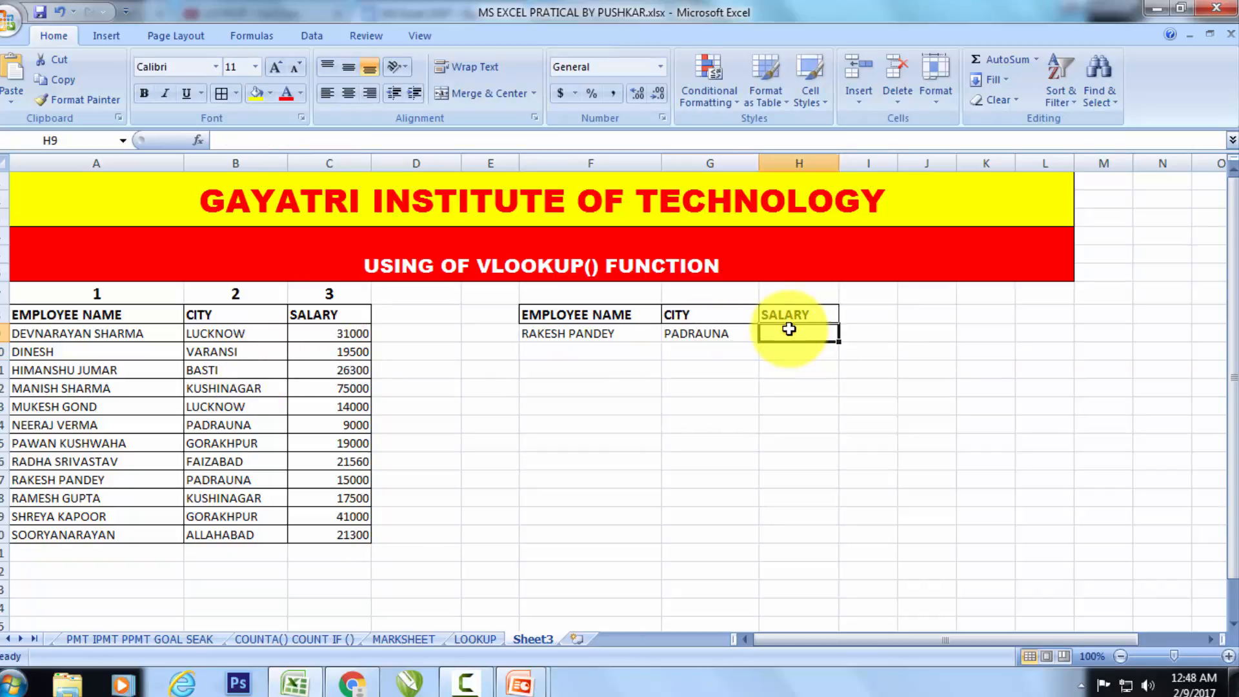
text(=)
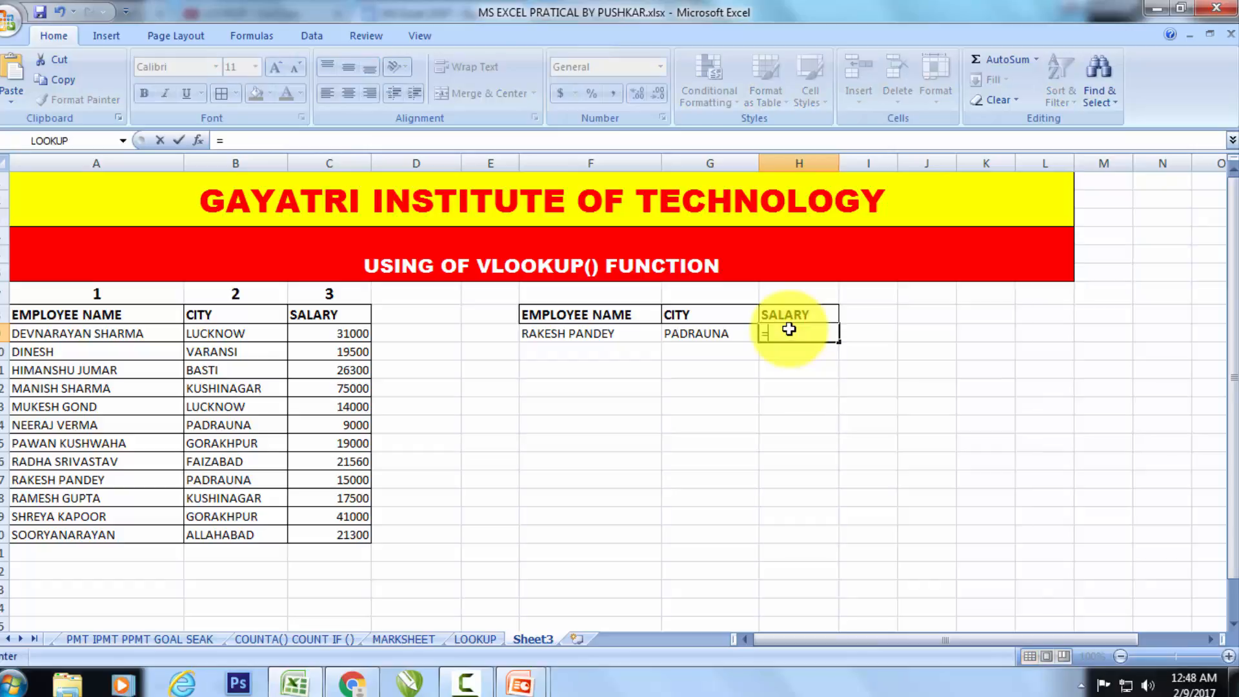
text(VLOOK)
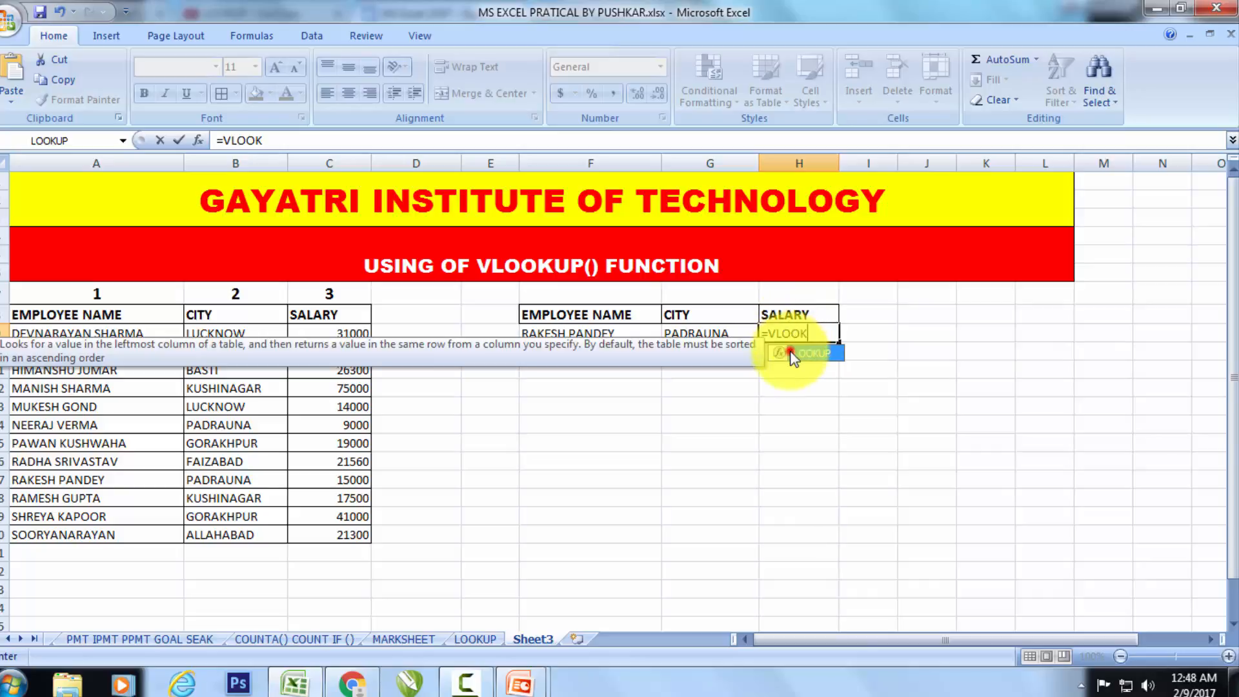
double_click(792, 353)
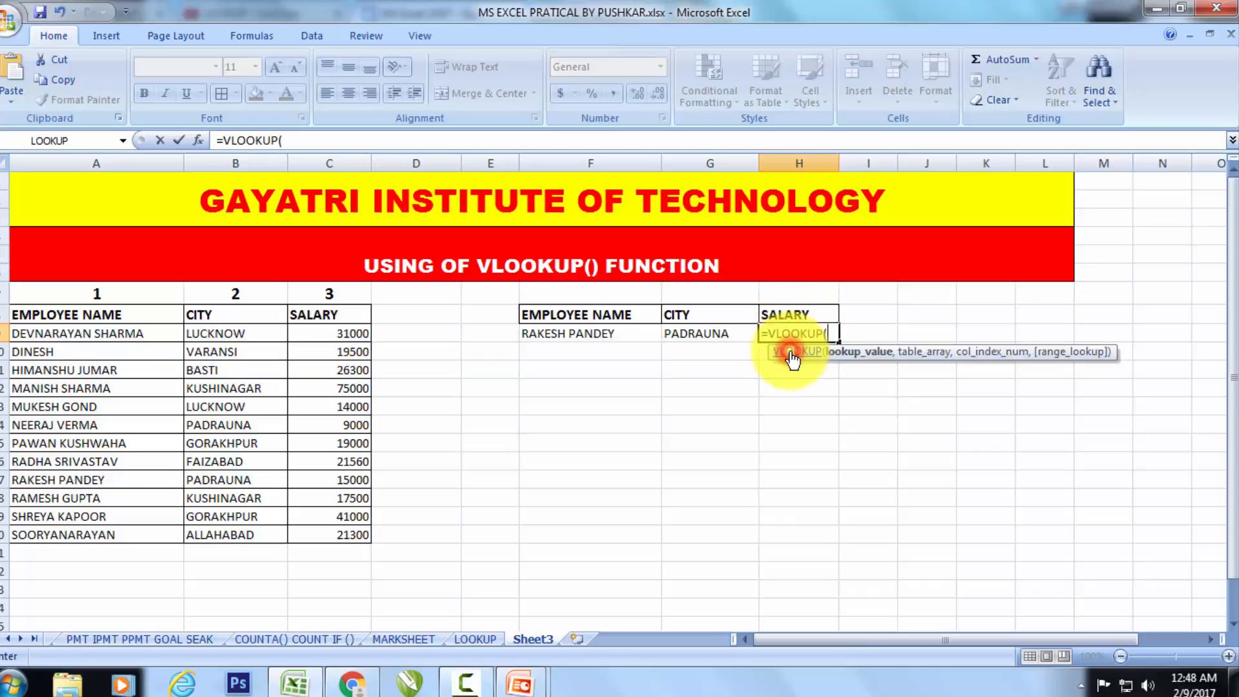
click(625, 337)
text(,)
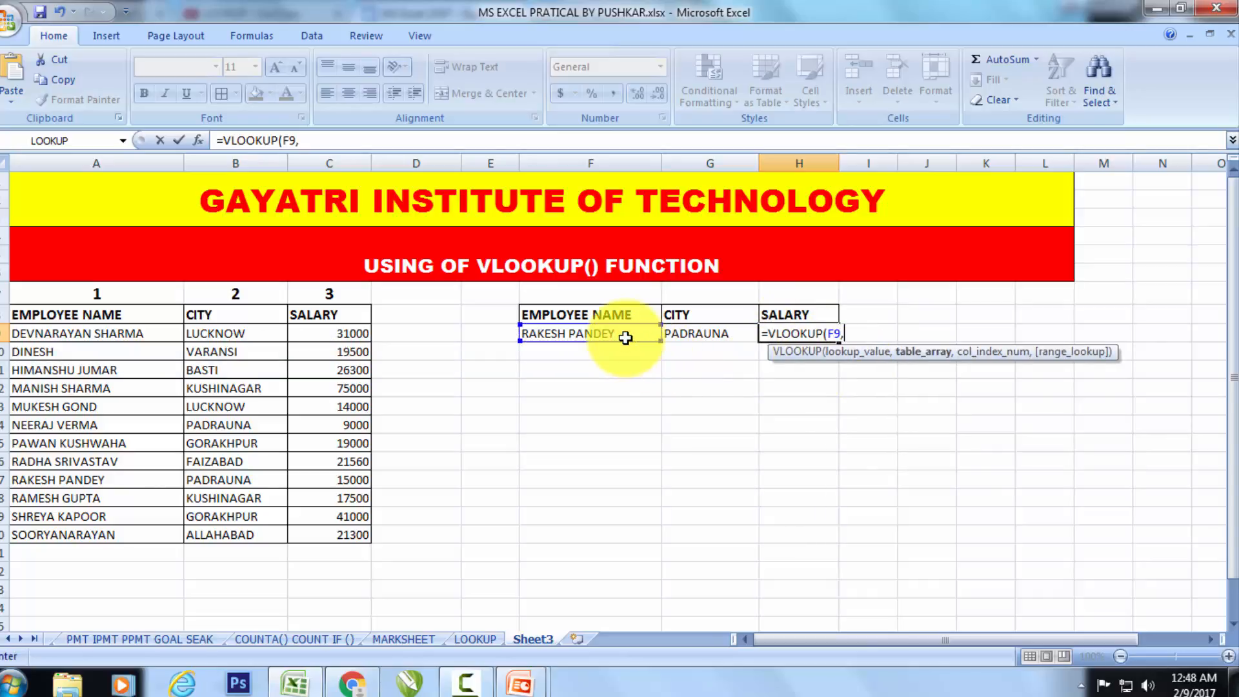
drag(29, 313, 341, 534)
text(,)
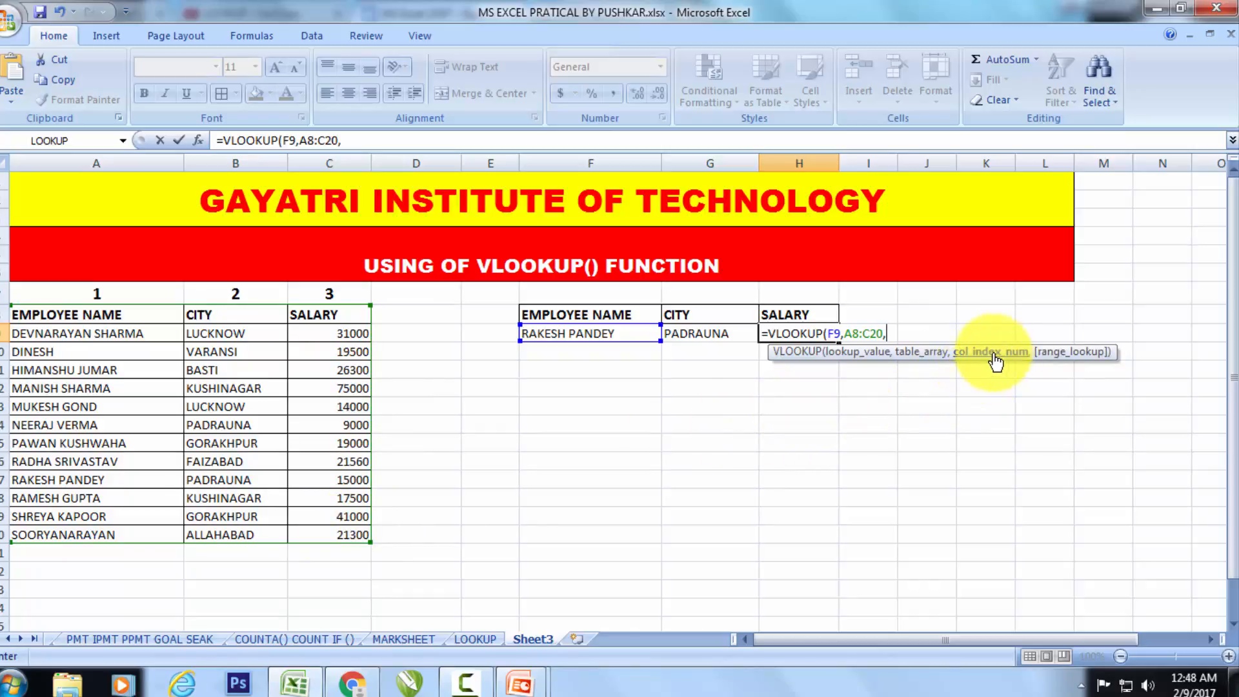
text(3,1)
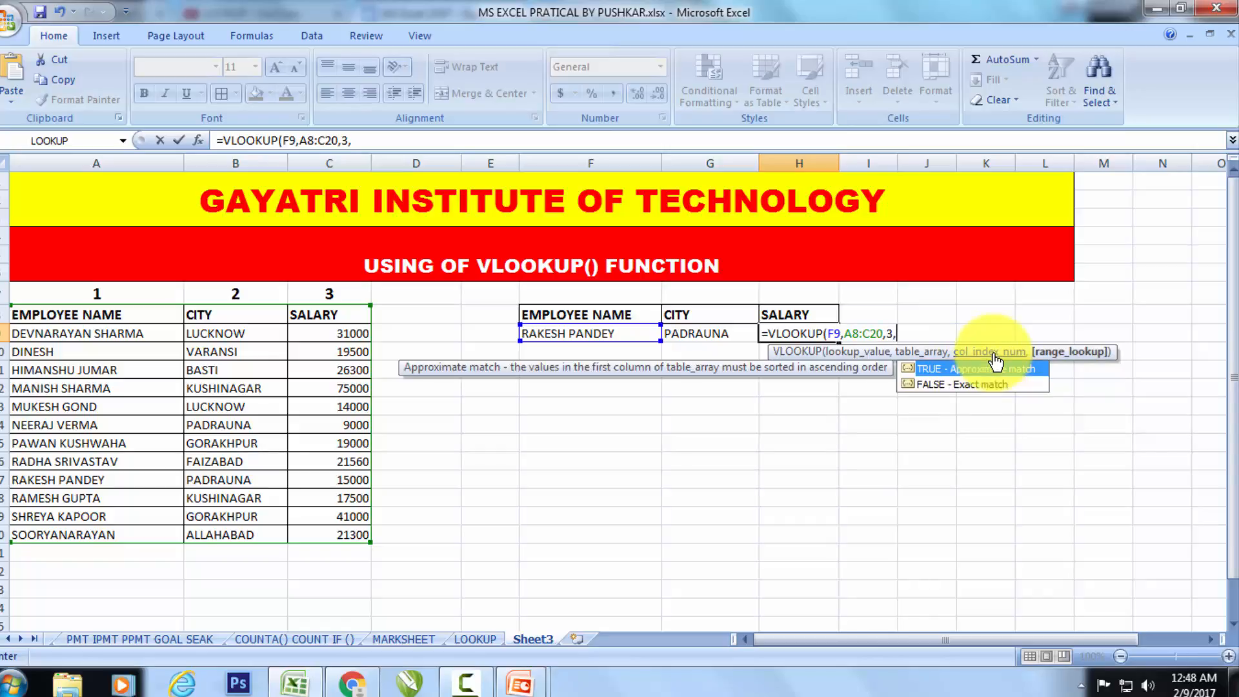
key(Return)
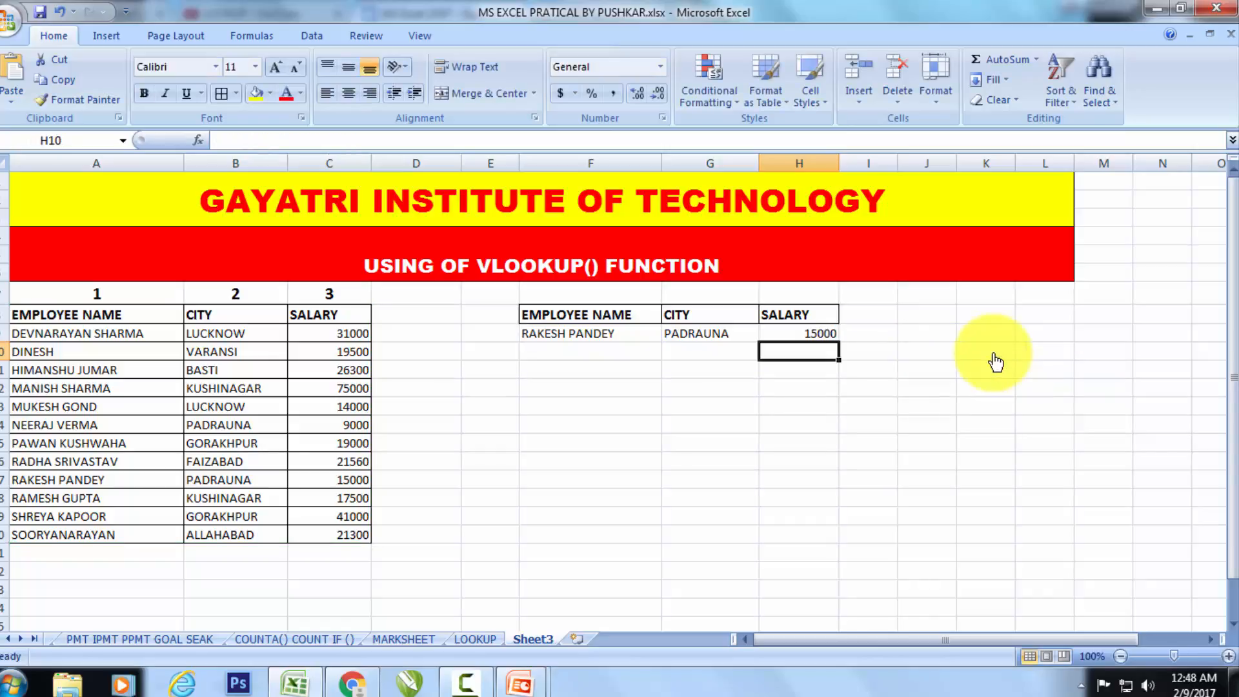
click(785, 329)
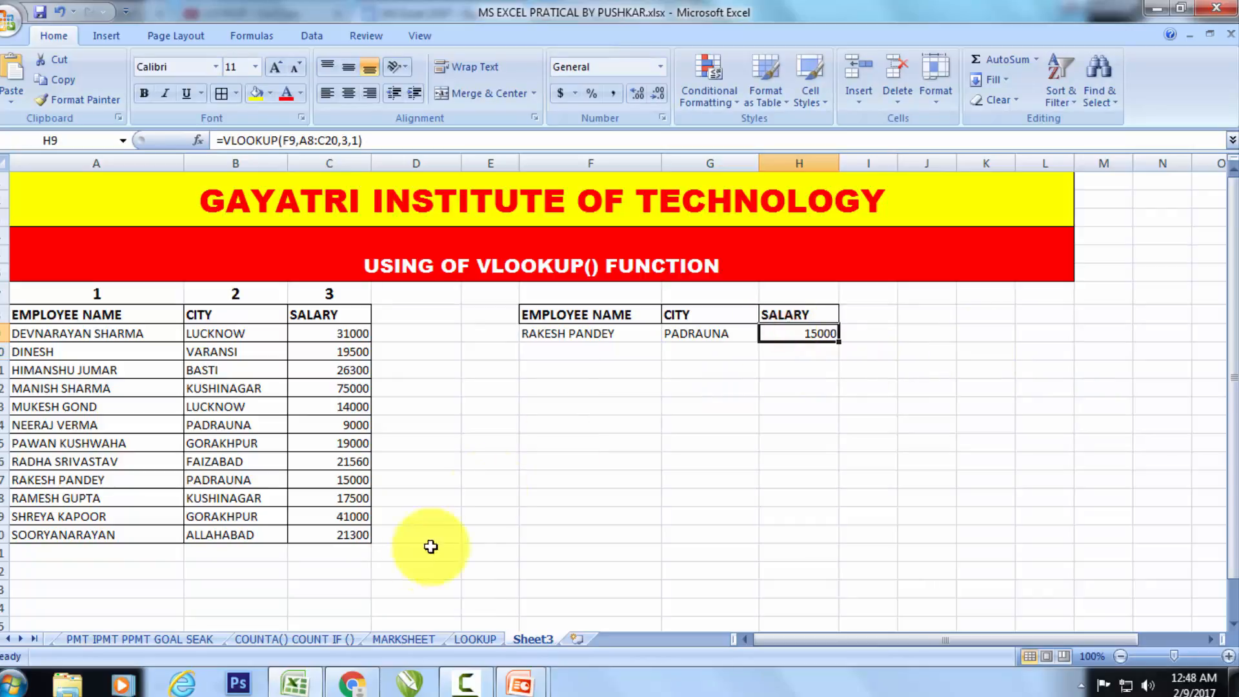